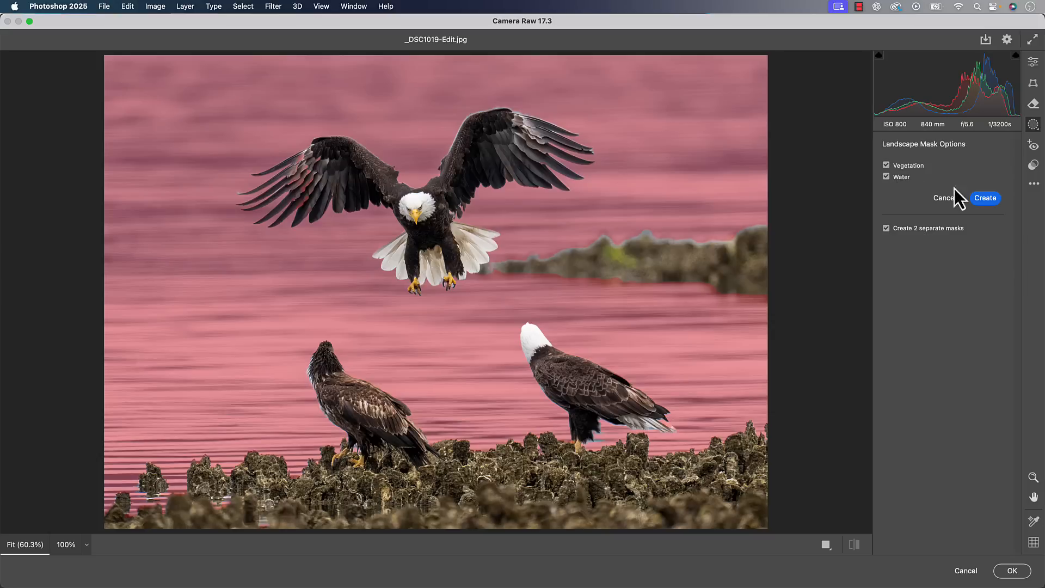
- Create separate Vegetation and Water landscape masks, and add a Subject mask covering the eagles
{"action": "left_click", "coordinate": [985, 199]}
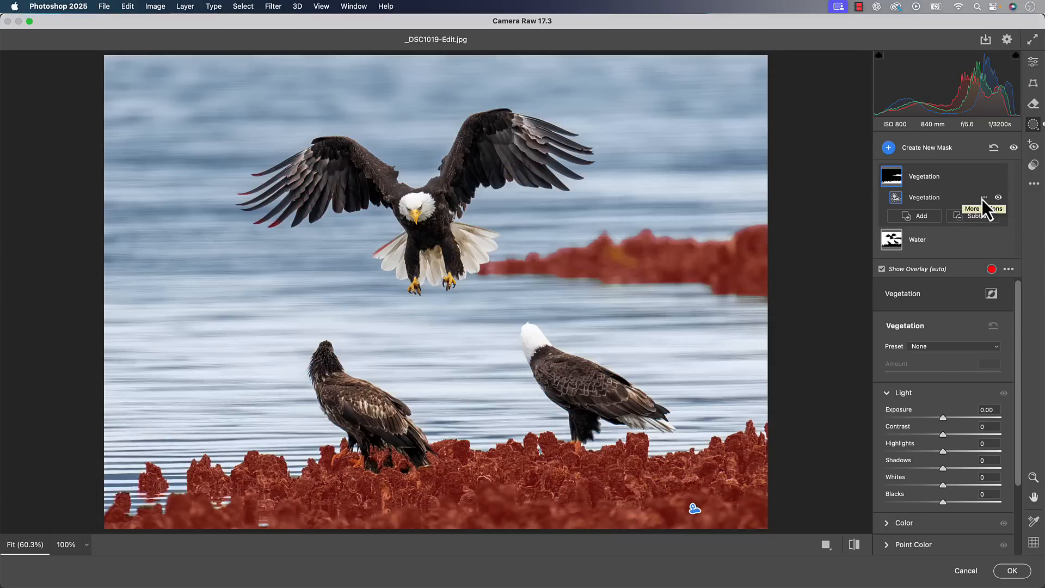
{"action": "left_click", "coordinate": [909, 147]}
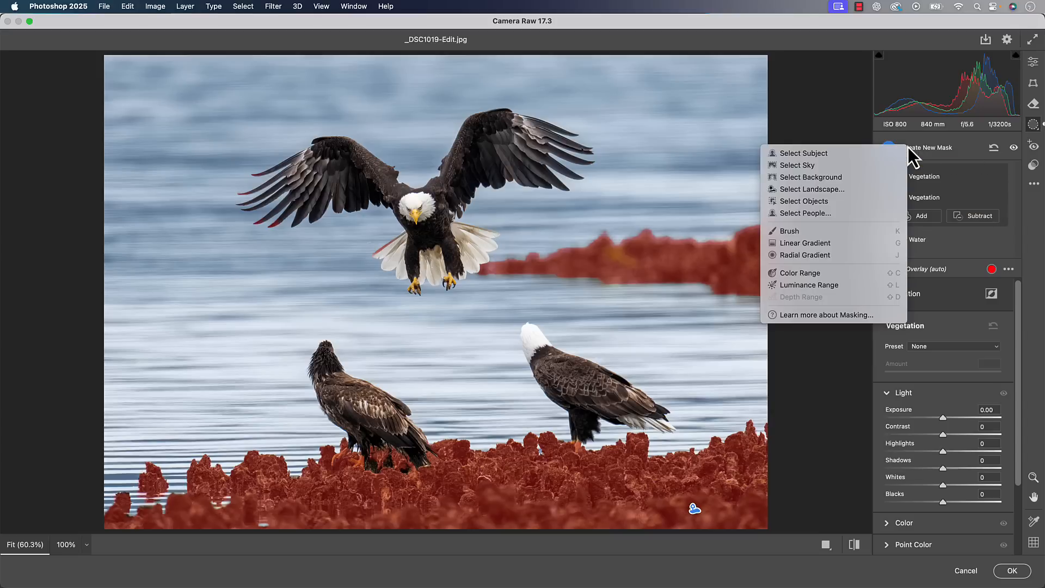
{"action": "left_click", "coordinate": [842, 152]}
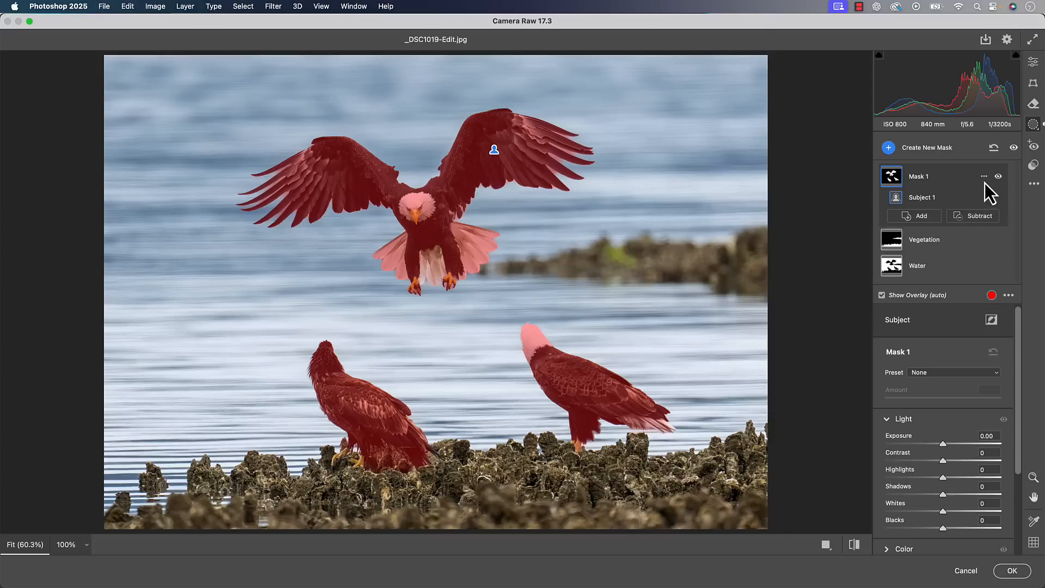
{"action": "left_click", "coordinate": [984, 177]}
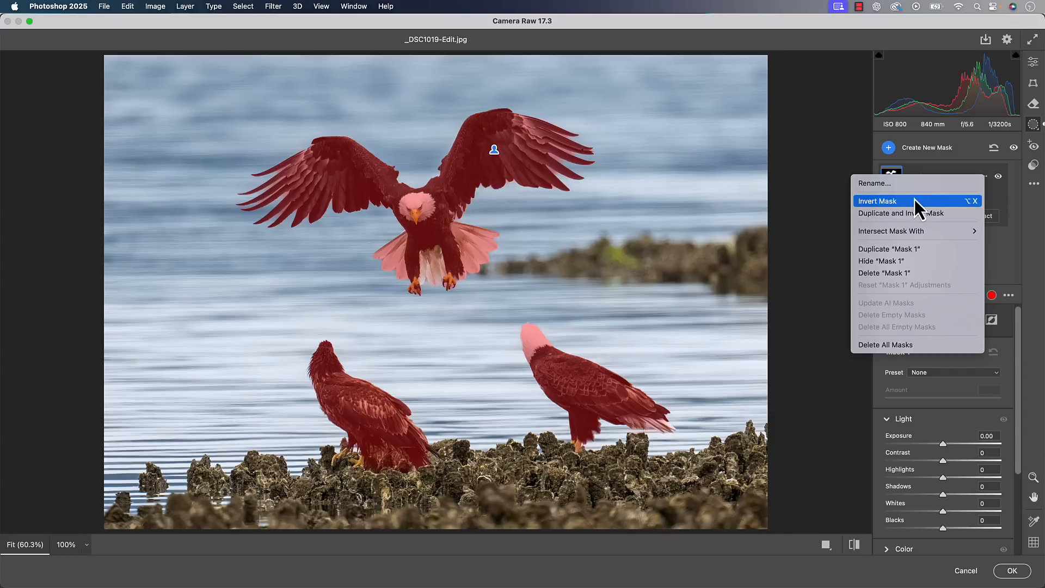
{"action": "left_click", "coordinate": [820, 158]}
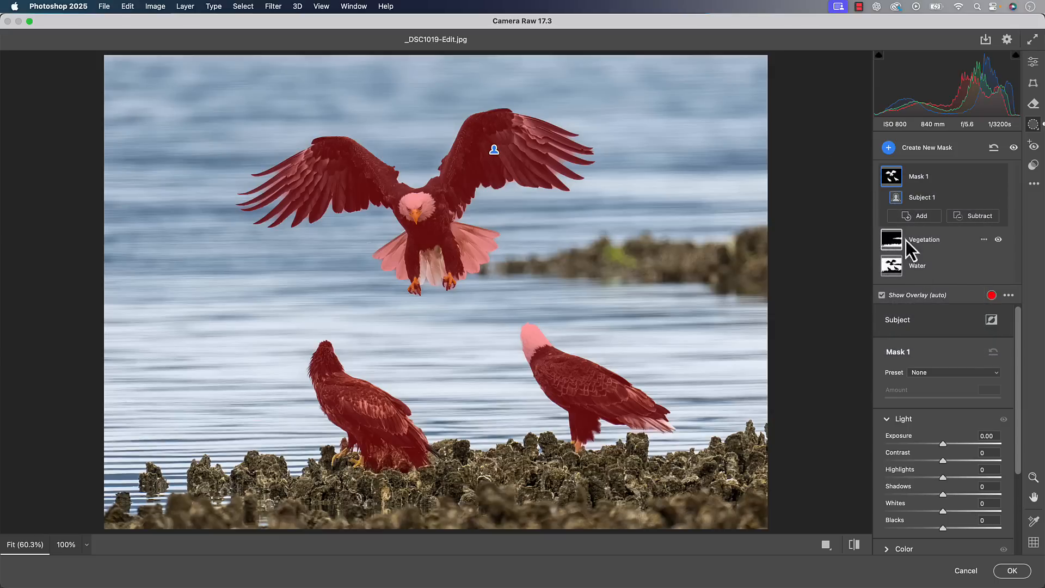
- Set the Water mask's saturation to +15 and its temperature to -5
{"action": "left_click", "coordinate": [898, 265]}
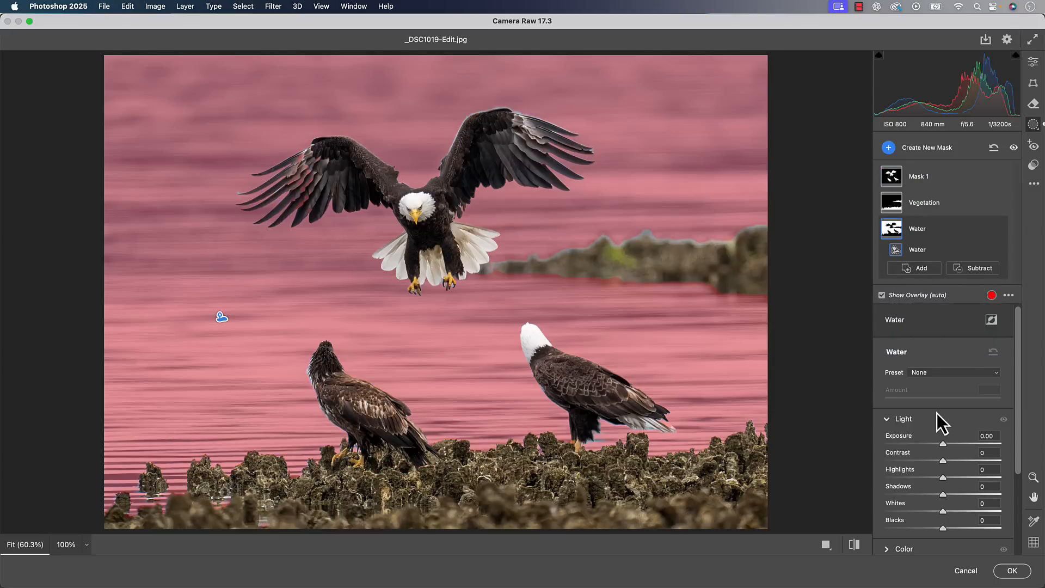
{"action": "scroll", "coordinate": [927, 387], "scroll_direction": "down", "scroll_amount": 4}
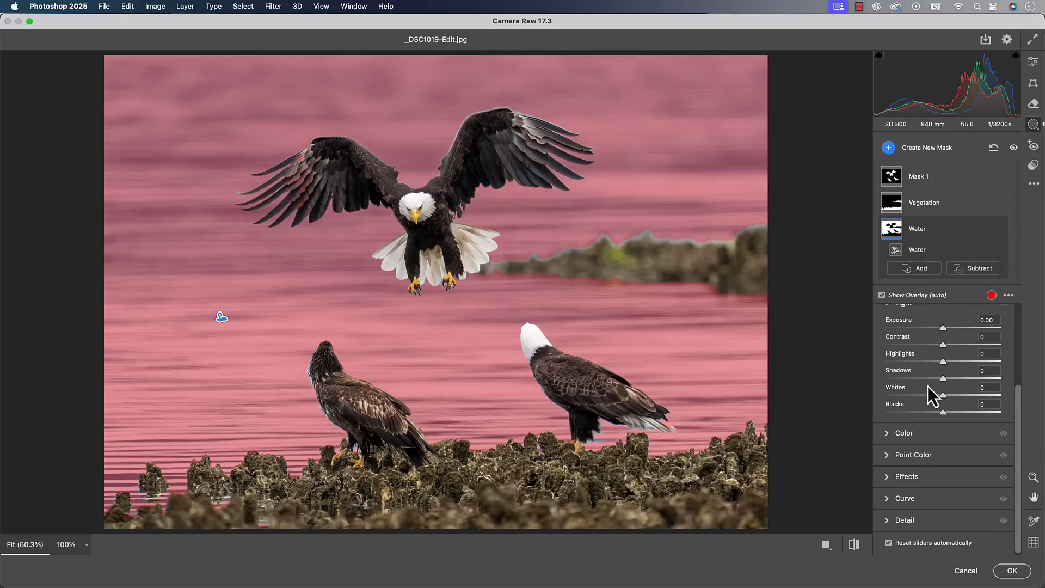
{"action": "left_click", "coordinate": [896, 435]}
{"action": "left_click_drag", "start_coordinate": [949, 479], "coordinate": [953, 481]}
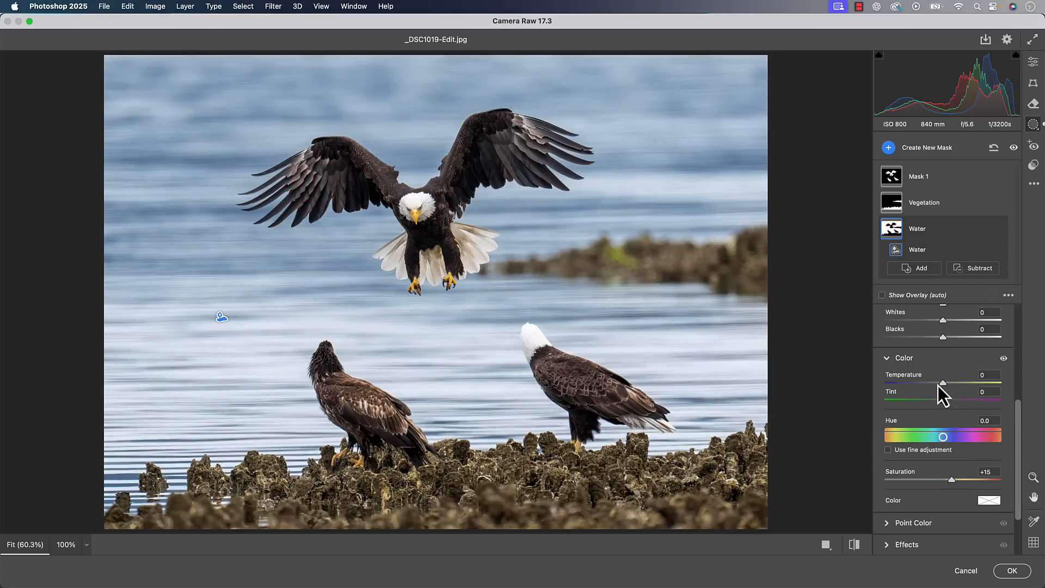
{"action": "mouse_move", "coordinate": [939, 385]}
{"action": "left_mouse_down"}
{"action": "mouse_move", "coordinate": [929, 384]}
{"action": "mouse_move", "coordinate": [941, 383]}
{"action": "left_mouse_up"}
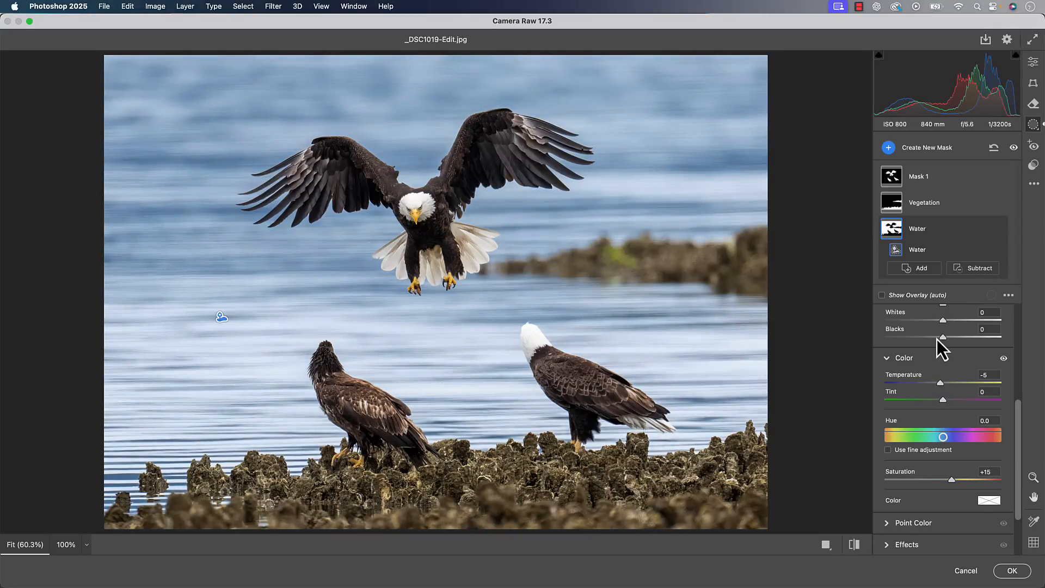
- Set the Vegetation mask's texture to +28 and clarity to +10, and cancel the Camera Raw edits
{"action": "left_click", "coordinate": [893, 205]}
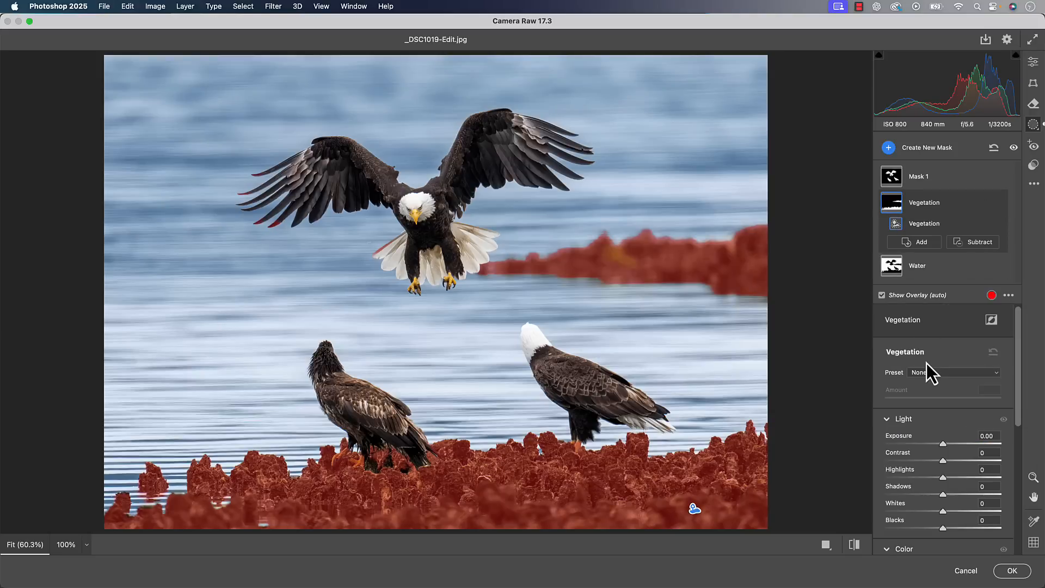
{"action": "scroll", "coordinate": [912, 392], "scroll_direction": "down", "scroll_amount": 8}
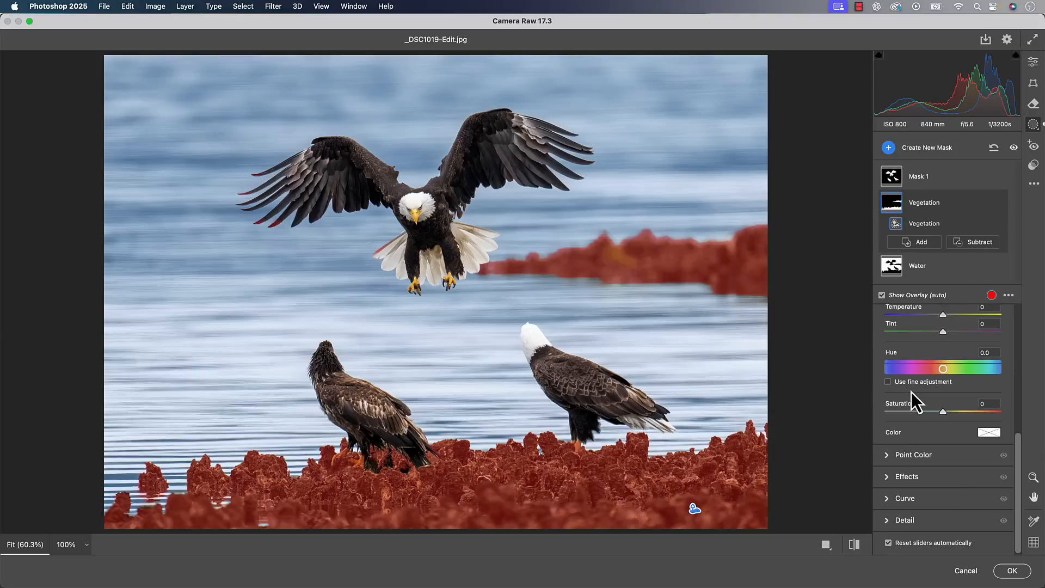
{"action": "left_click", "coordinate": [907, 481]}
{"action": "mouse_move", "coordinate": [950, 429]}
{"action": "left_mouse_down"}
{"action": "mouse_move", "coordinate": [960, 427]}
{"action": "mouse_move", "coordinate": [949, 446]}
{"action": "left_mouse_up"}
{"action": "left_click", "coordinate": [949, 445]}
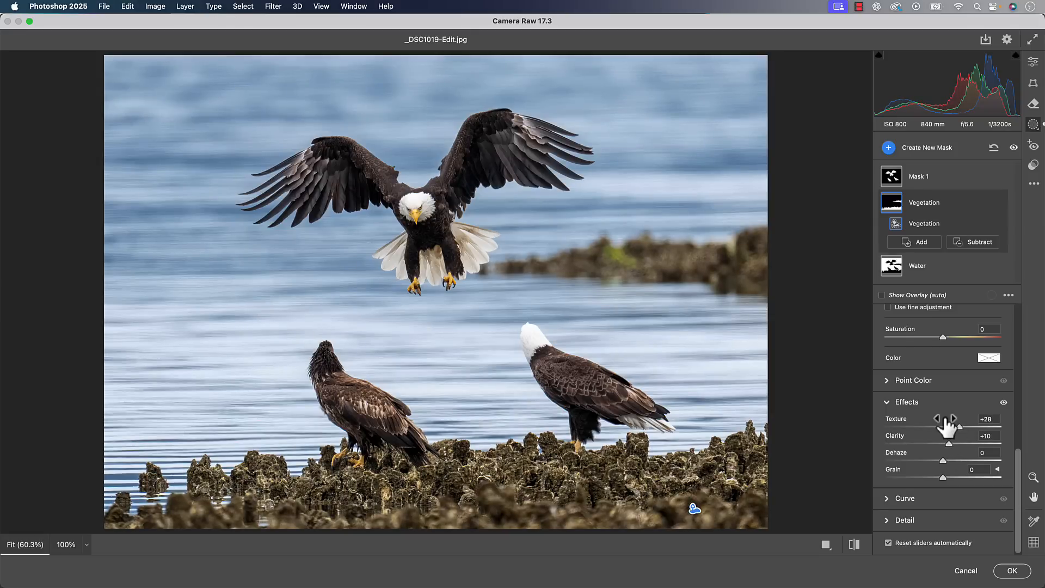
{"action": "left_click", "coordinate": [891, 177]}
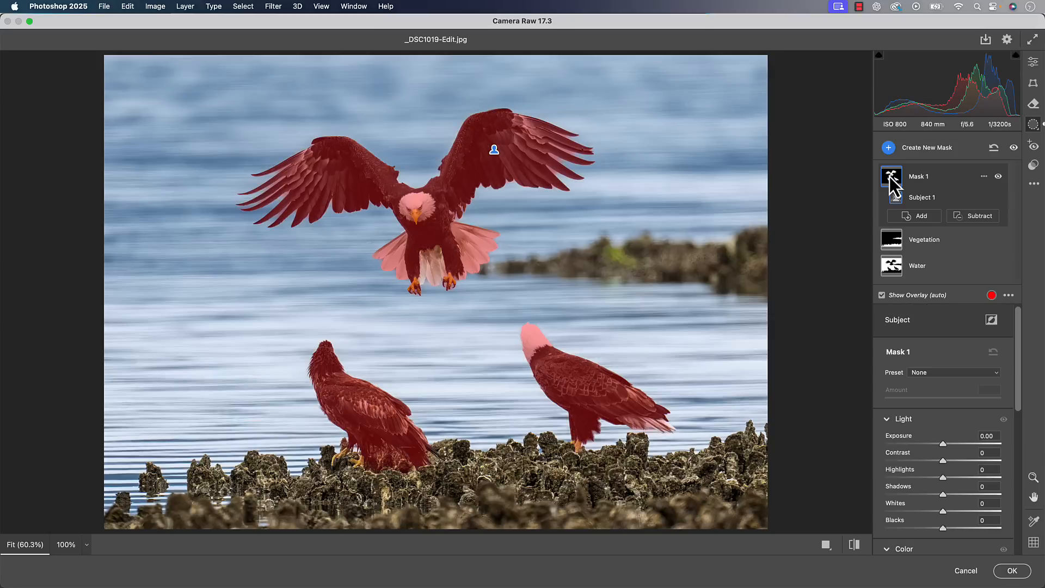
{"action": "left_click", "coordinate": [967, 571]}
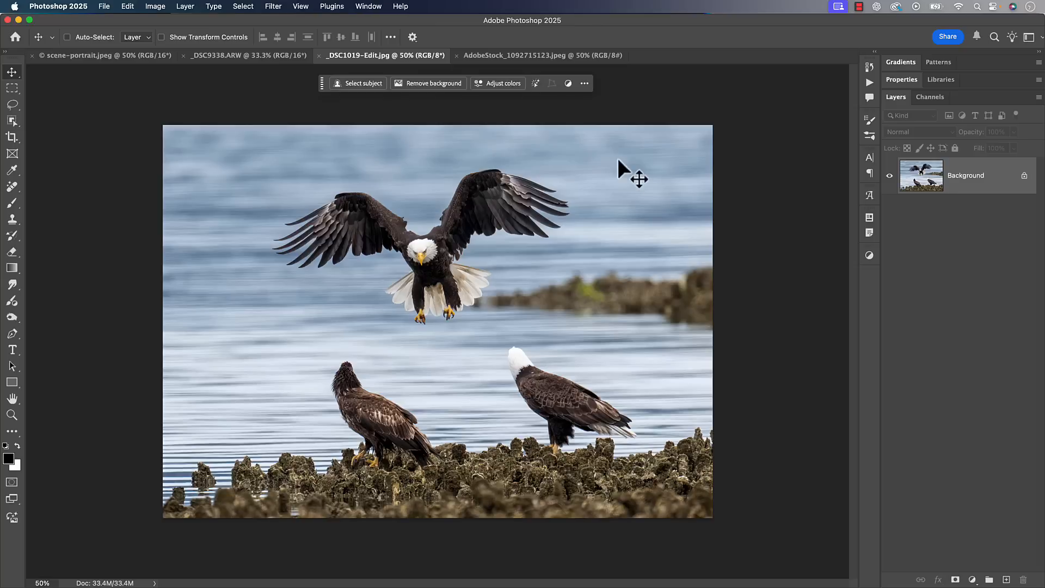
- Open the mountain road photo AdobeStock_1092715123.jpeg in the Camera Raw Filter
{"action": "left_click", "coordinate": [528, 57]}
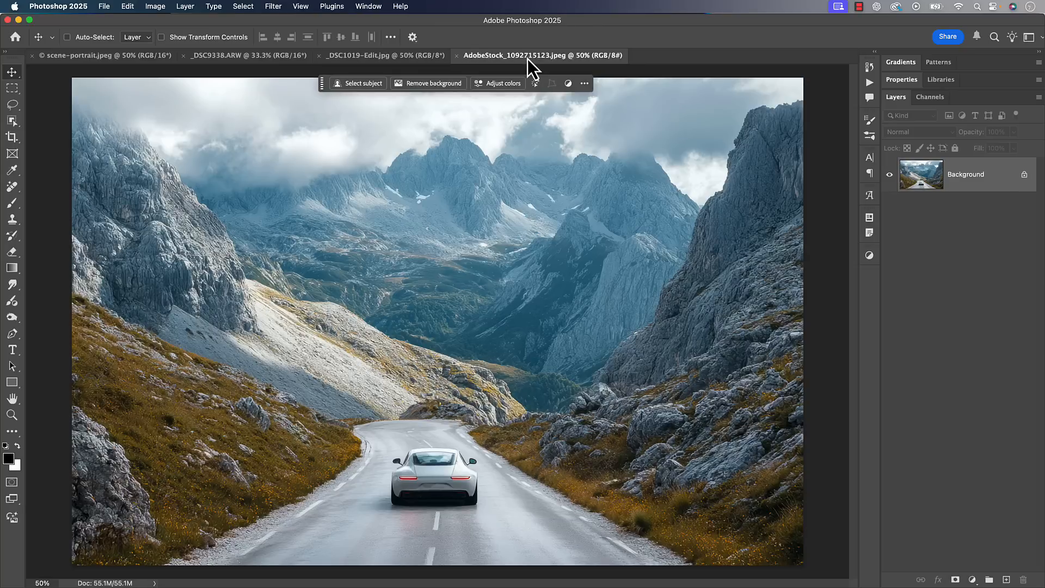
{"action": "left_click", "coordinate": [273, 6]}
{"action": "left_click", "coordinate": [302, 89]}
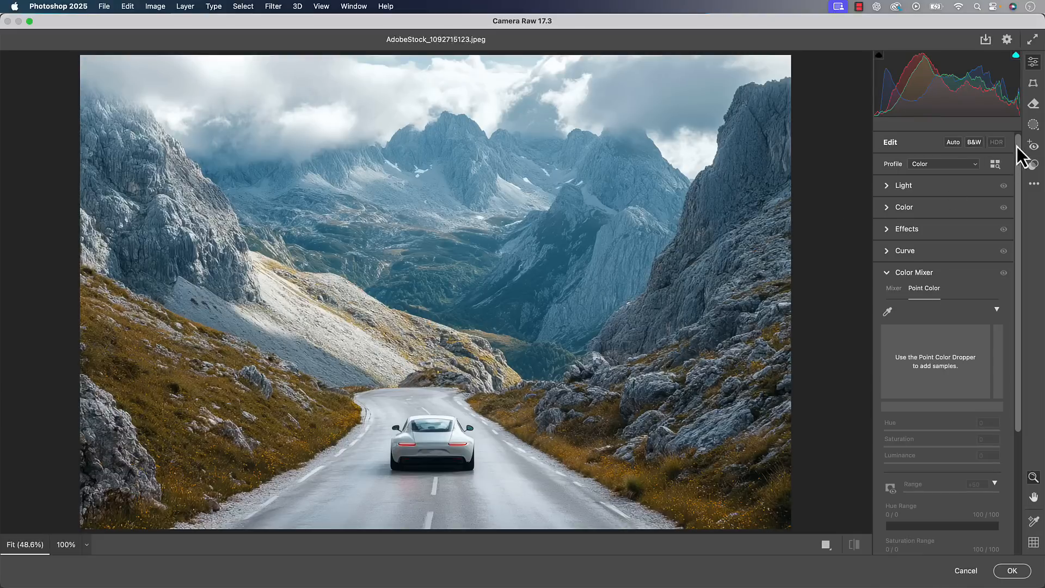
- Create a landscape mask of the Artificial Ground covering the road
{"action": "left_click", "coordinate": [1034, 125]}
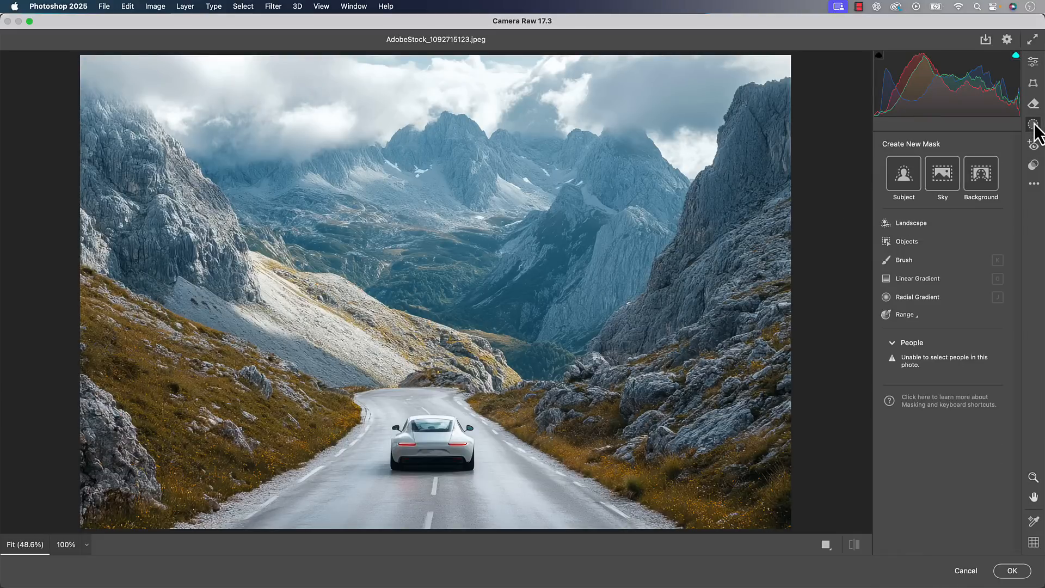
{"action": "left_click", "coordinate": [909, 224]}
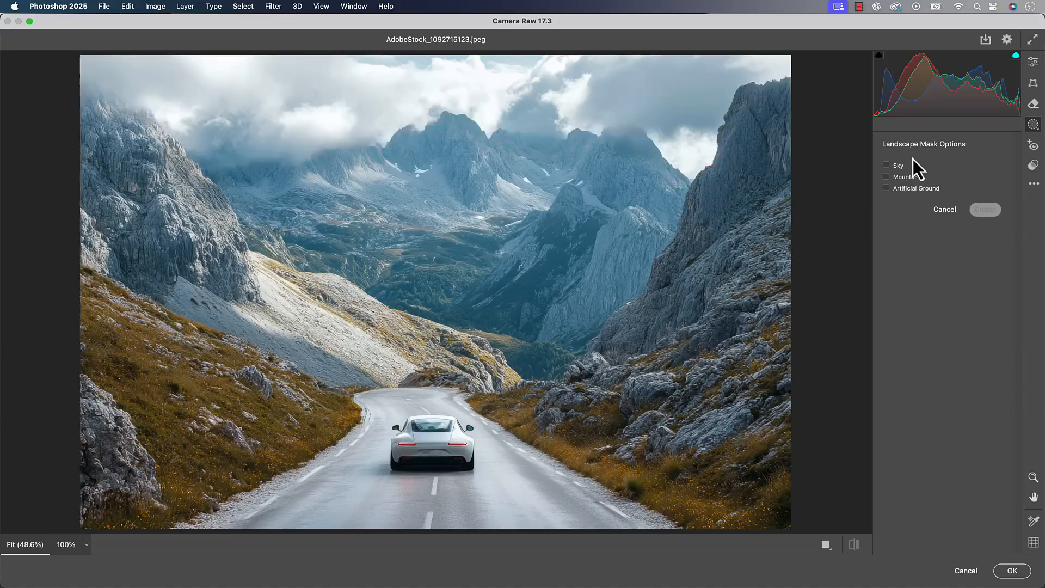
{"action": "mouse_move", "coordinate": [900, 166]}
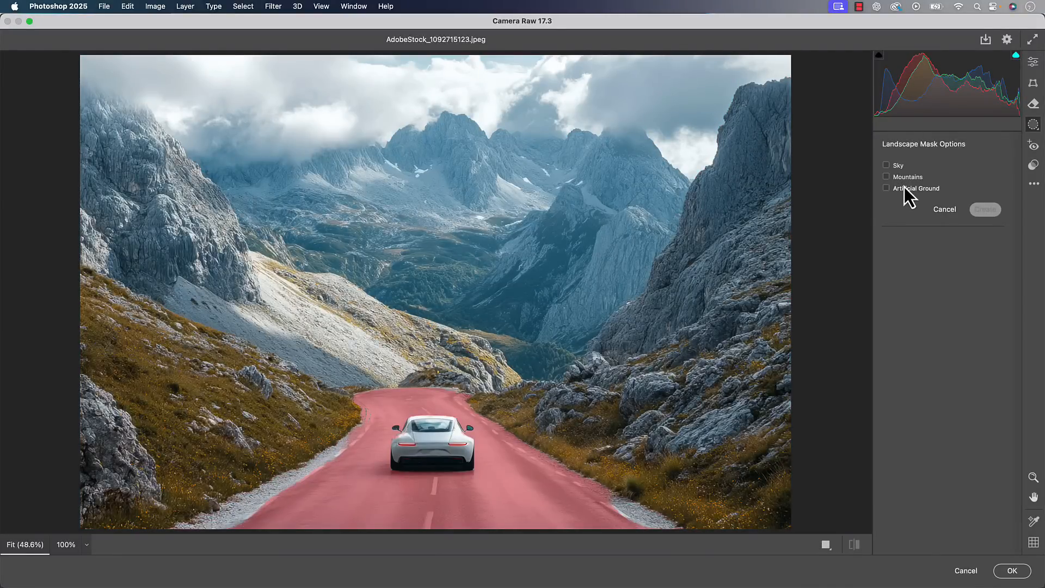
{"action": "left_click", "coordinate": [905, 189]}
{"action": "left_click", "coordinate": [986, 210]}
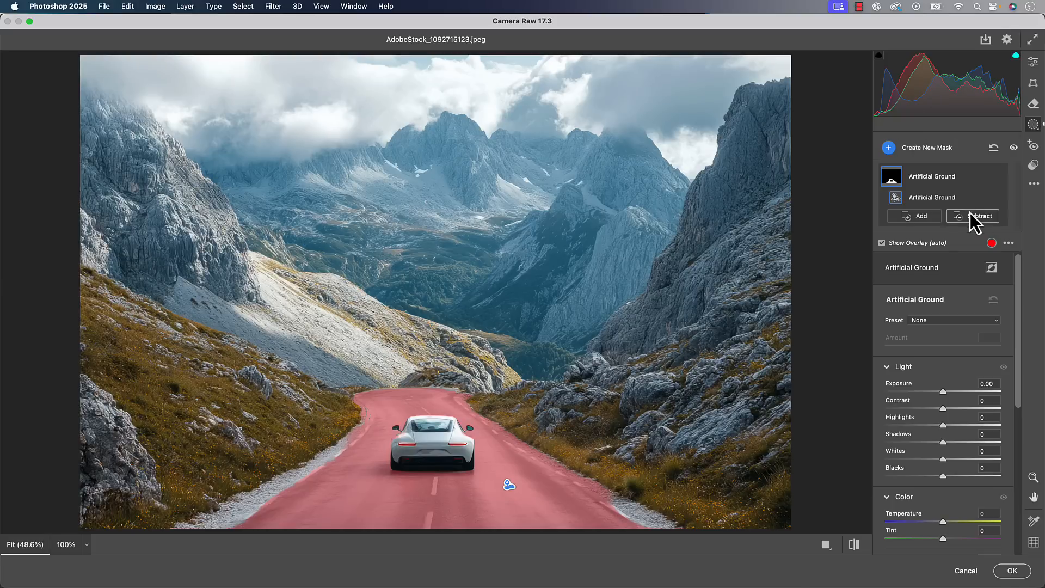
- Add the gravel shoulders on both sides of the road to the mask with the size 4 Objects brush, and cancel Camera Raw
{"action": "left_click", "coordinate": [914, 217]}
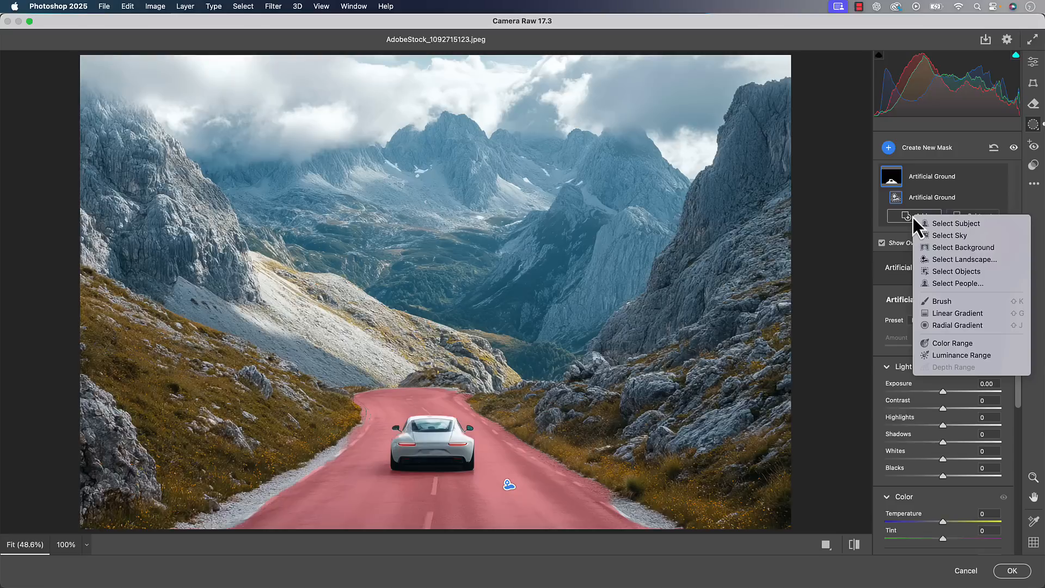
{"action": "left_click", "coordinate": [952, 272]}
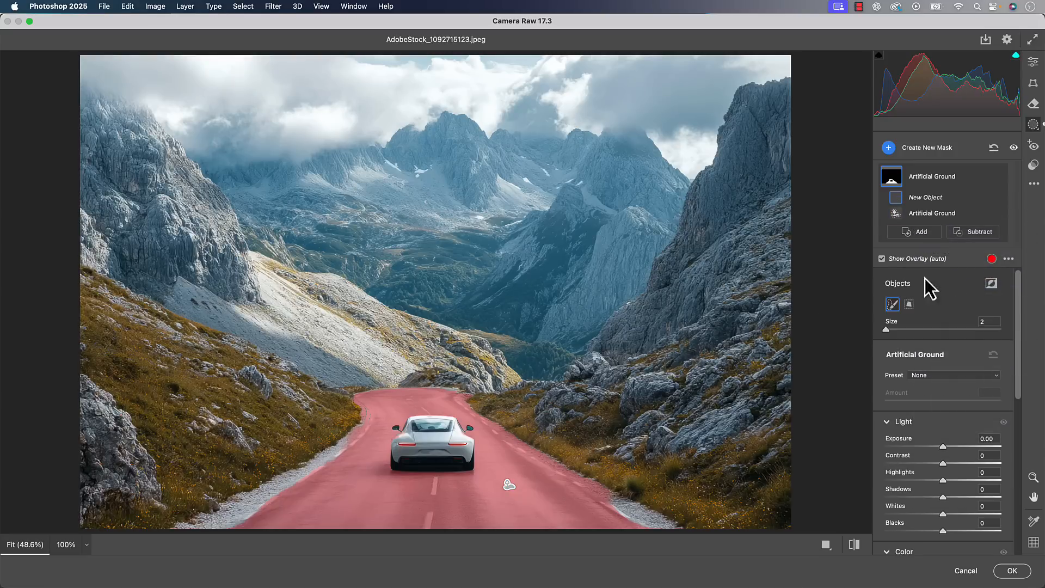
{"action": "key", "text": "bracketright"}
{"action": "key", "text": "bracketright"}
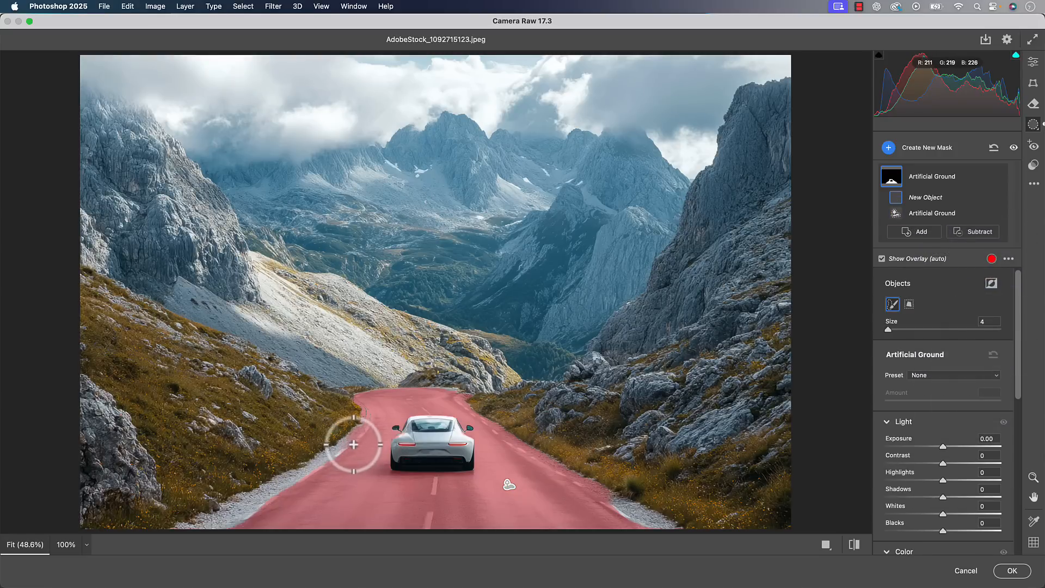
{"action": "mouse_move", "coordinate": [351, 439]}
{"action": "left_mouse_down"}
{"action": "mouse_move", "coordinate": [197, 537]}
{"action": "mouse_move", "coordinate": [292, 485]}
{"action": "mouse_move", "coordinate": [169, 538]}
{"action": "left_mouse_up"}
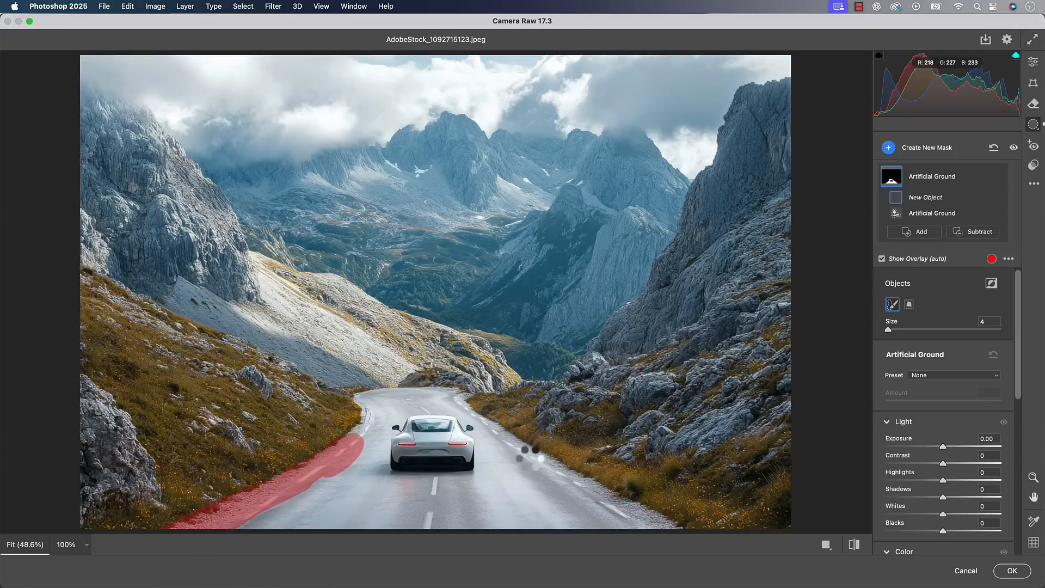
{"action": "mouse_move", "coordinate": [273, 502]}
{"action": "left_mouse_down"}
{"action": "mouse_move", "coordinate": [223, 532]}
{"action": "mouse_move", "coordinate": [343, 457]}
{"action": "left_mouse_up"}
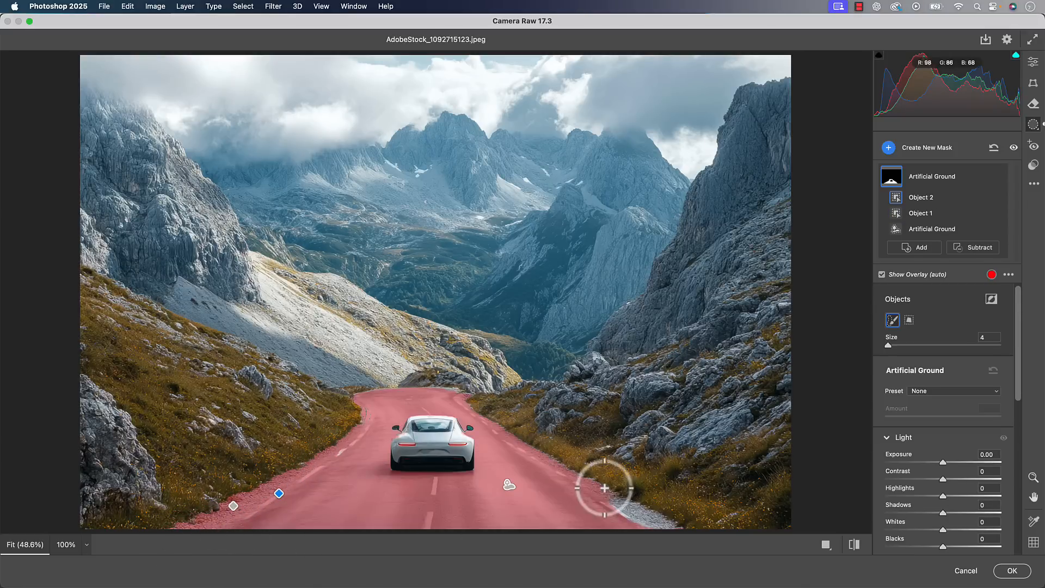
{"action": "mouse_move", "coordinate": [603, 485]}
{"action": "left_mouse_down"}
{"action": "mouse_move", "coordinate": [675, 532]}
{"action": "mouse_move", "coordinate": [619, 505]}
{"action": "mouse_move", "coordinate": [660, 529]}
{"action": "left_mouse_up"}
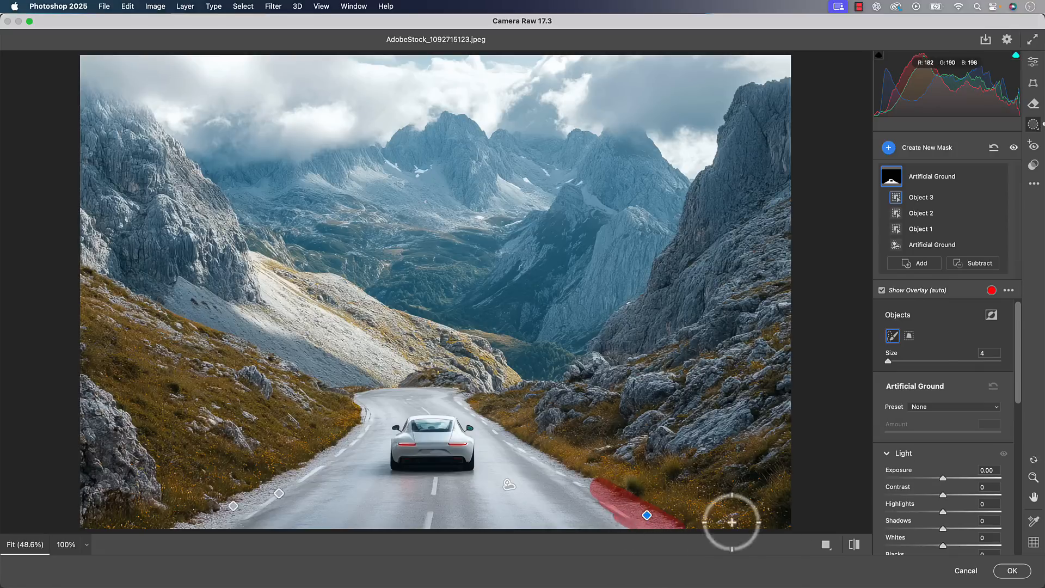
{"action": "mouse_move", "coordinate": [613, 504]}
{"action": "left_mouse_down"}
{"action": "mouse_move", "coordinate": [645, 531]}
{"action": "mouse_move", "coordinate": [660, 522]}
{"action": "left_mouse_up"}
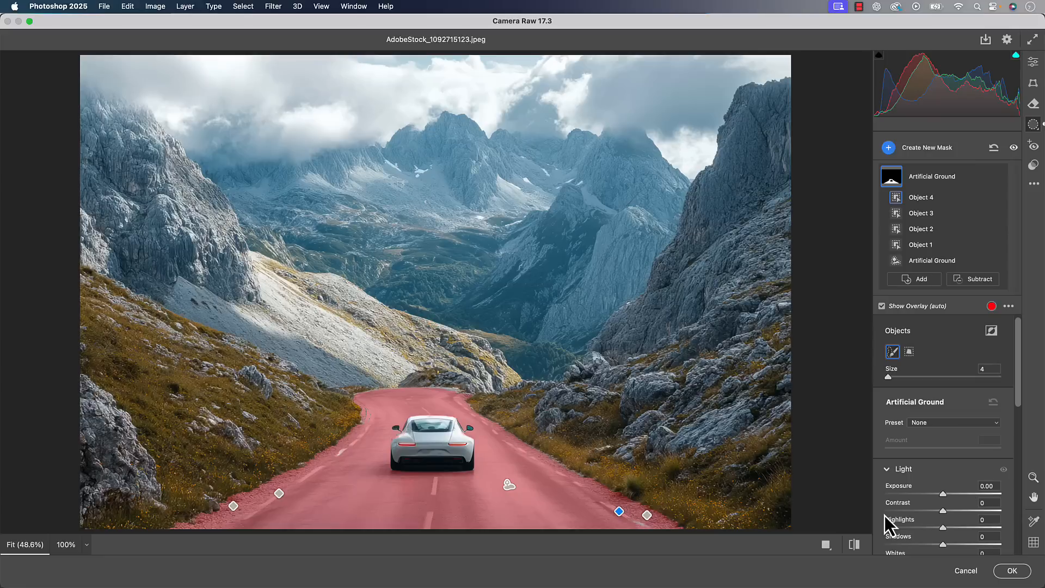
{"action": "left_click", "coordinate": [965, 570]}
- Switch to Lightroom Classic and delete all existing masks from the city night photo _DSC6832.ARW
{"action": "key", "text": "super+Tab"}
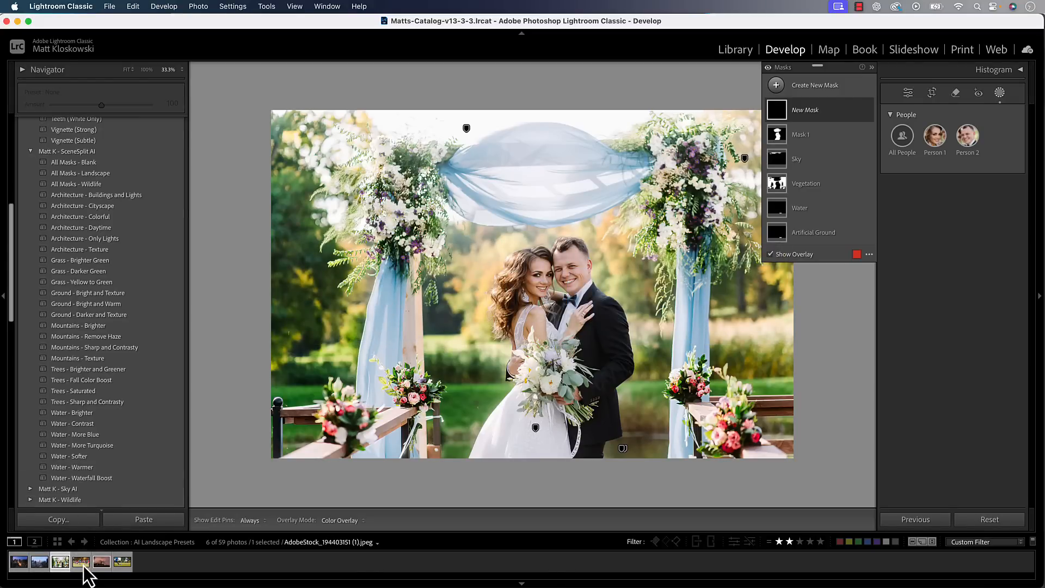
{"action": "left_click", "coordinate": [21, 563]}
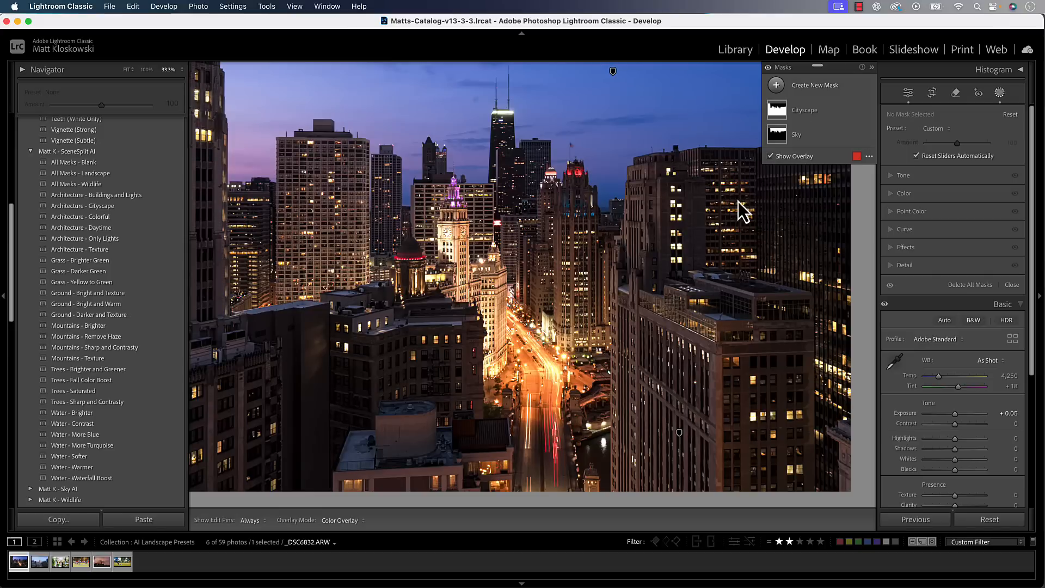
{"action": "key", "text": "super+minus"}
{"action": "left_click", "coordinate": [970, 288]}
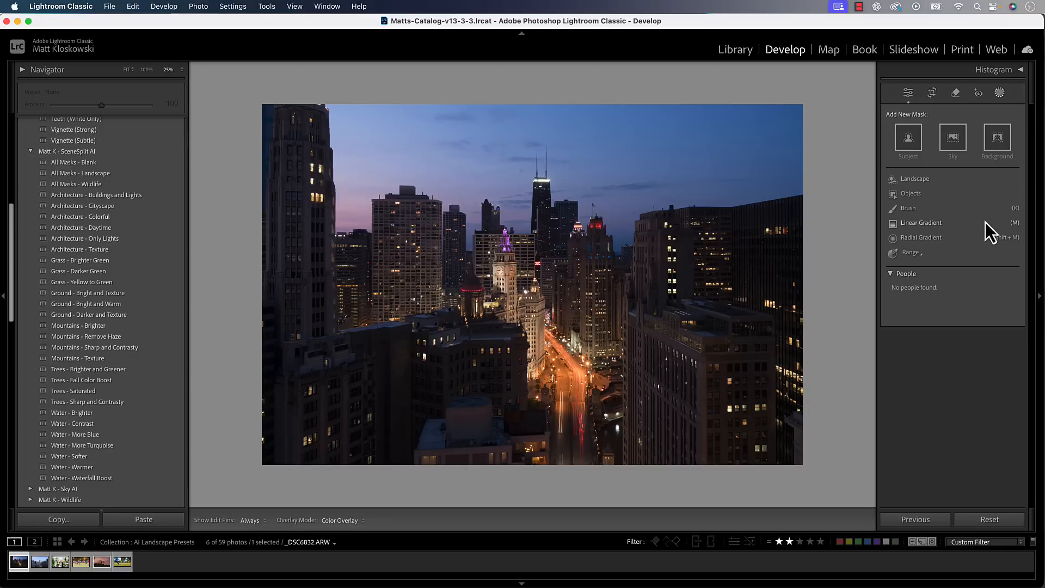
- Create a landscape mask of the Architecture in the city photo
{"action": "left_click", "coordinate": [915, 178]}
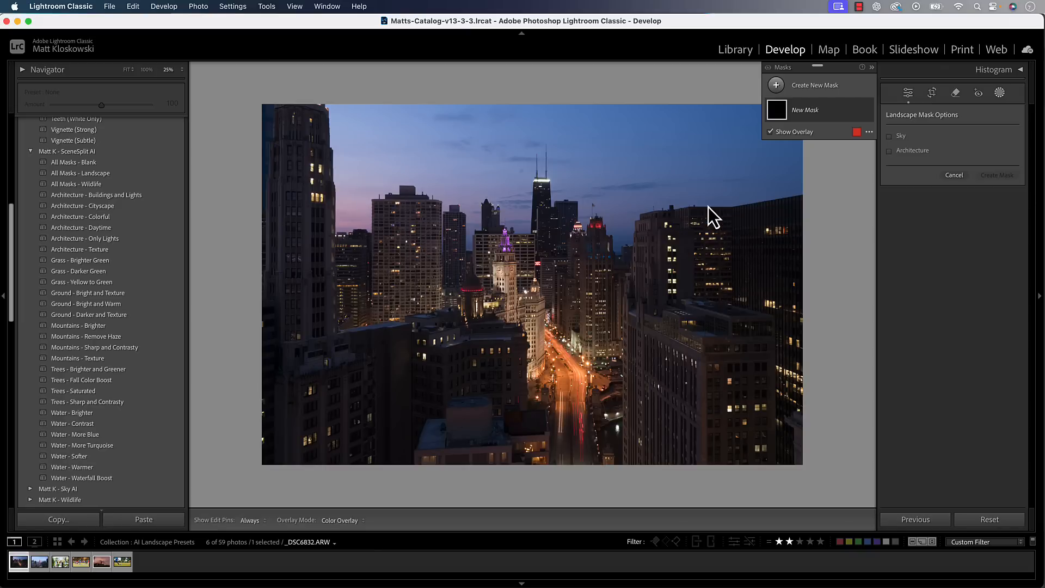
{"action": "left_click", "coordinate": [910, 150]}
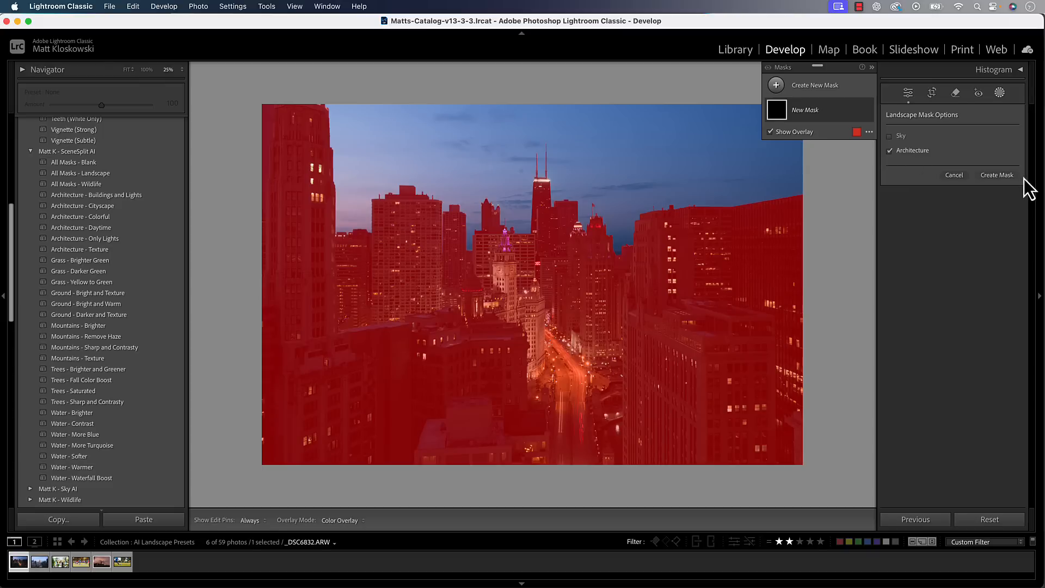
{"action": "left_click", "coordinate": [1002, 176]}
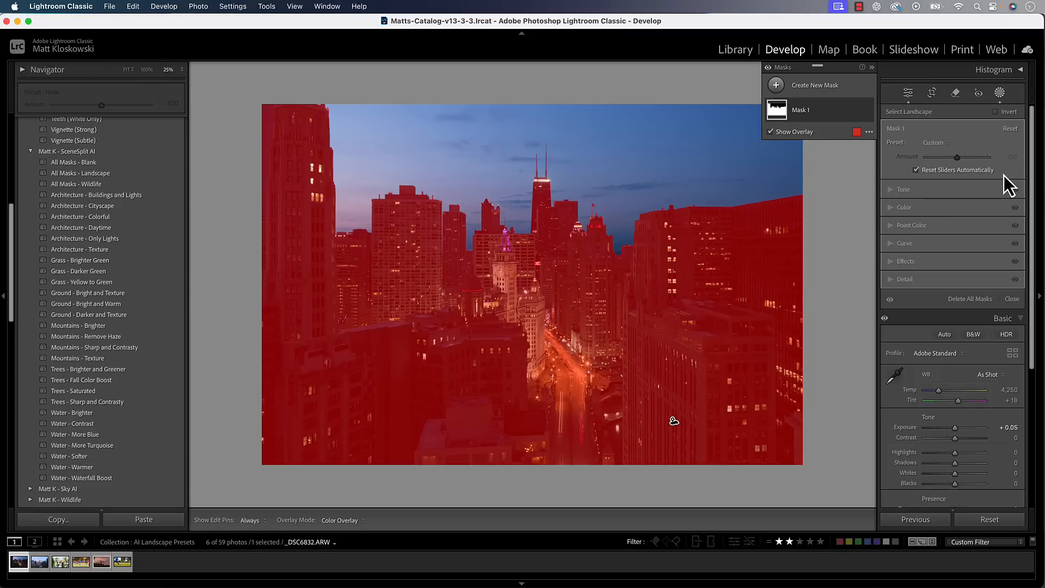
- Set the Architecture mask's whites to 75 and highlights to 27, and expand the mask's components
{"action": "left_click", "coordinate": [903, 190]}
{"action": "left_click_drag", "start_coordinate": [957, 246], "coordinate": [966, 225]}
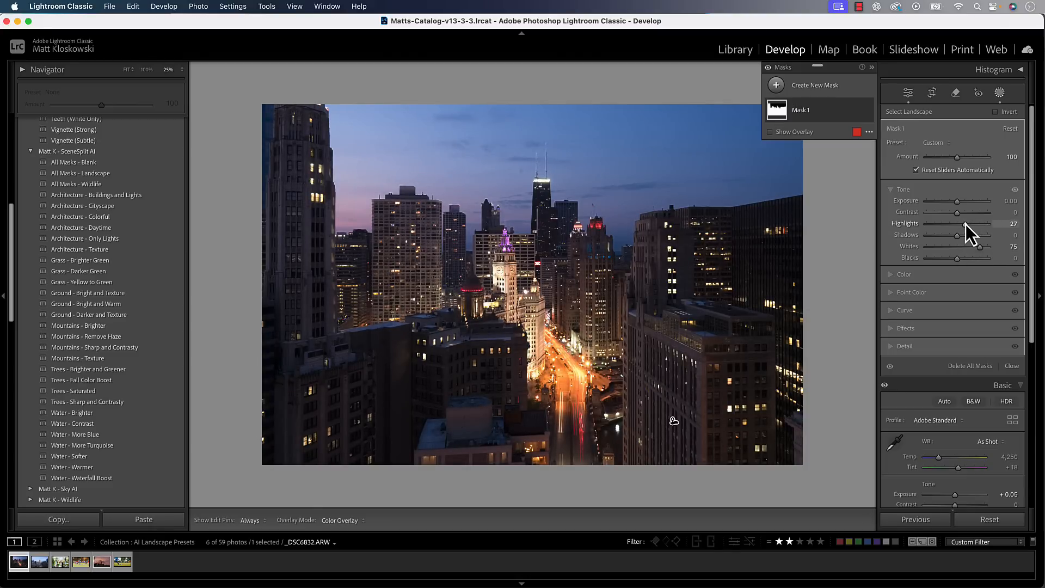
{"action": "left_click", "coordinate": [783, 115]}
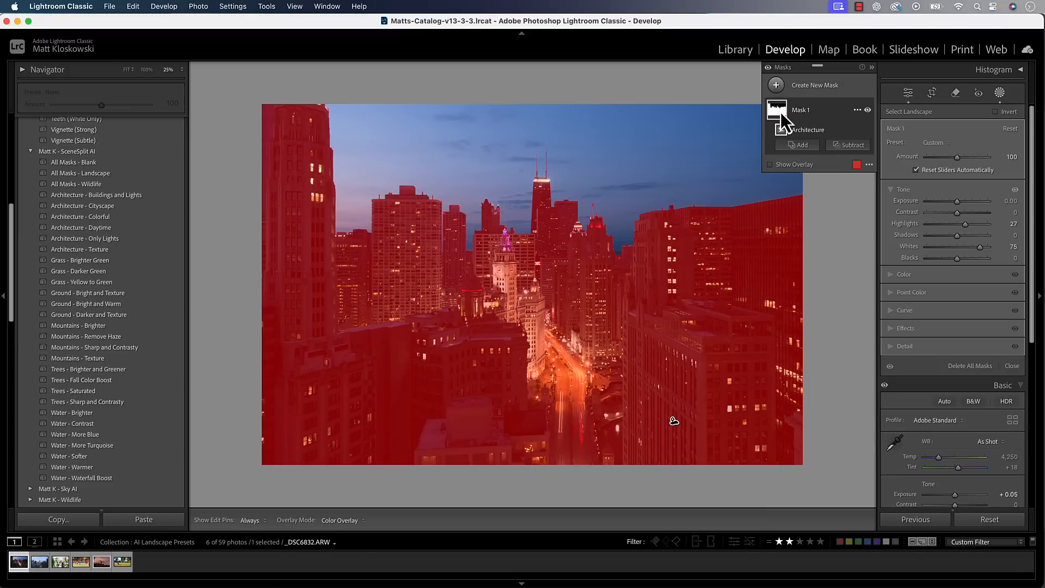
- Intersect the Architecture mask with a luminance range sampled from the bright street, and widen the range's lower limits to 61/90
{"action": "key", "text": "alt"}
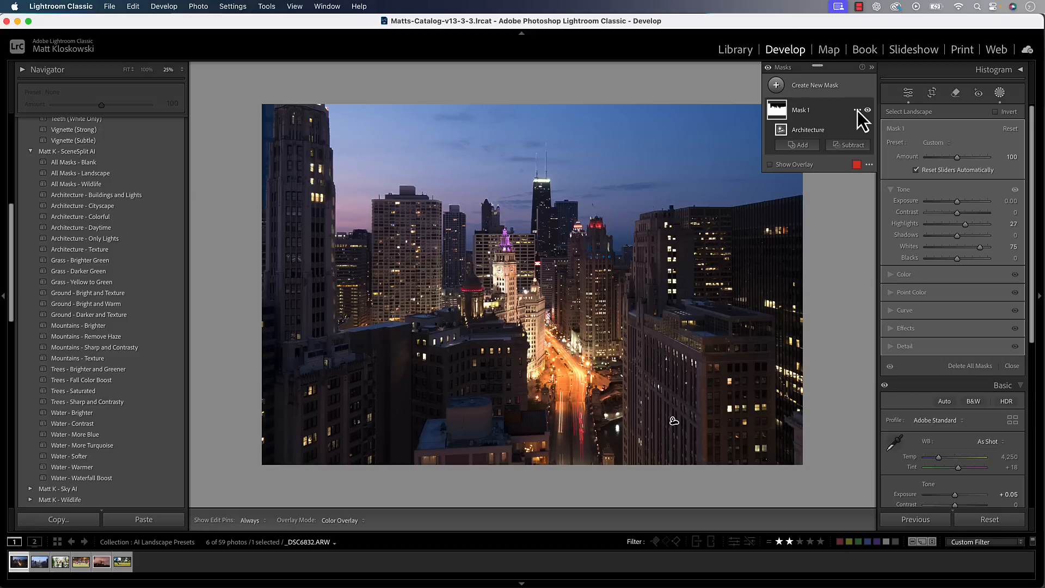
{"action": "left_click", "coordinate": [857, 111]}
{"action": "mouse_move", "coordinate": [875, 165]}
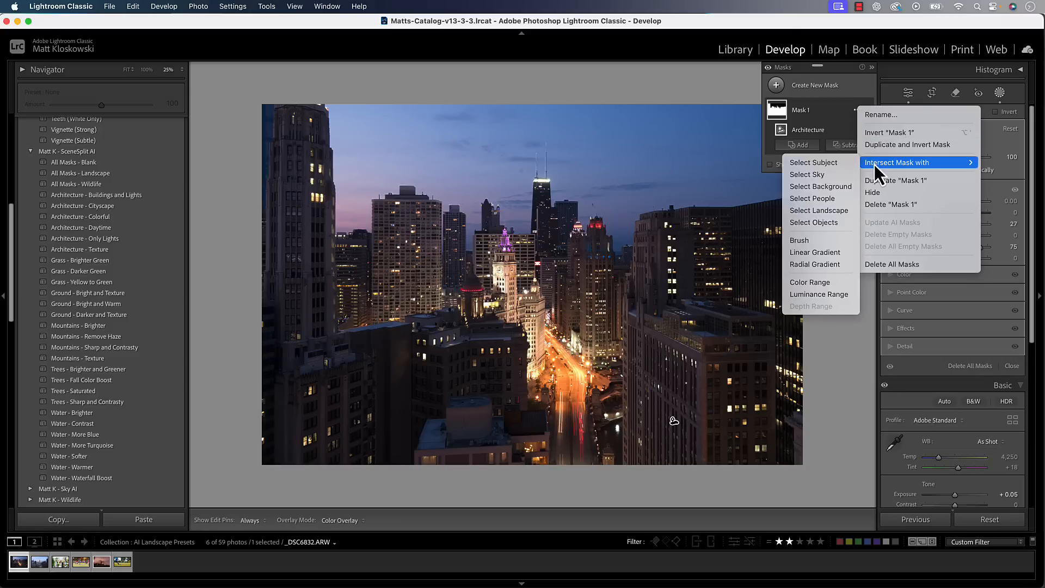
{"action": "left_click", "coordinate": [809, 294]}
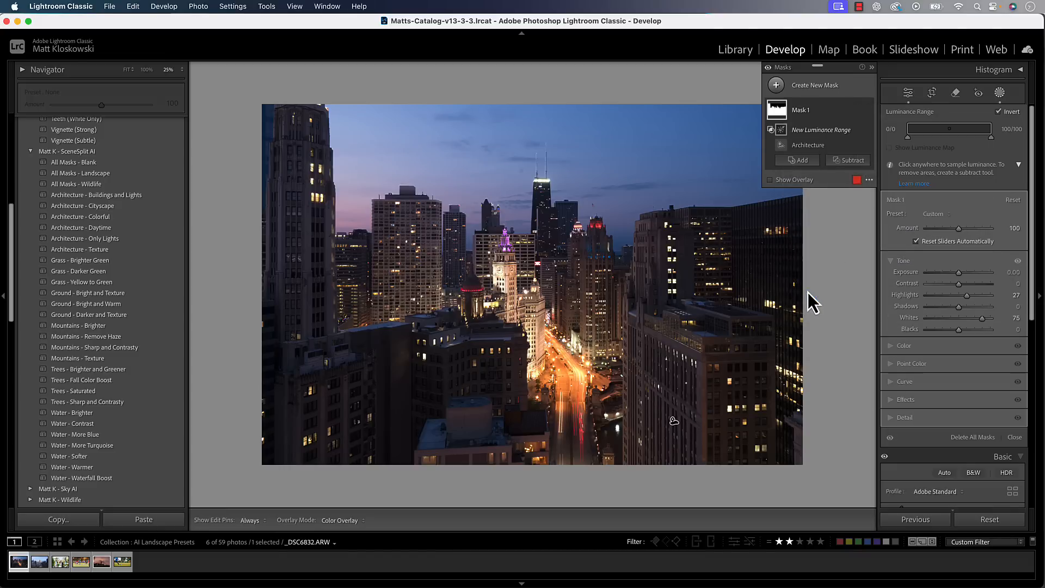
{"action": "left_click", "coordinate": [567, 345]}
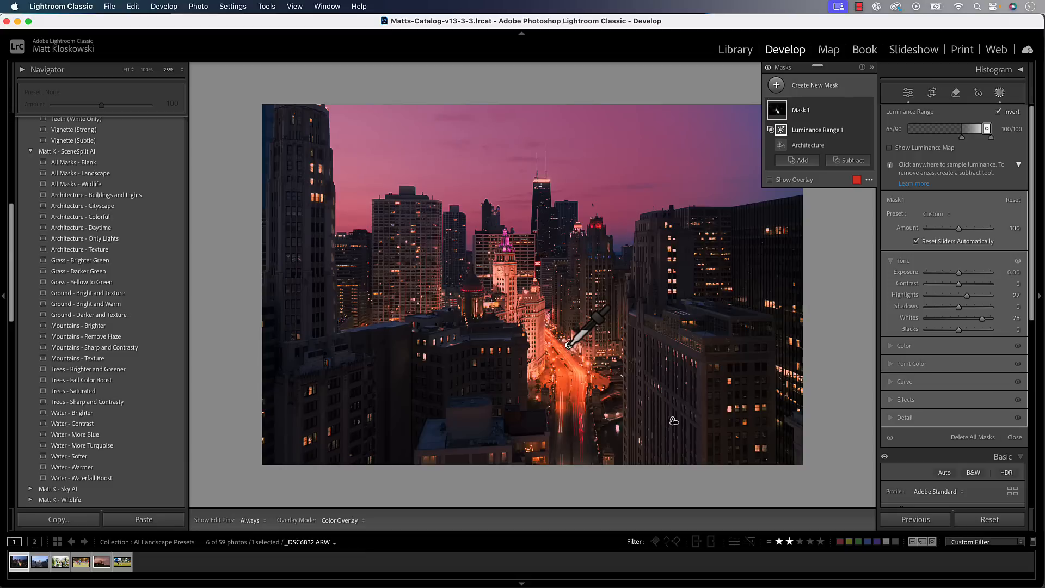
{"action": "left_click_drag", "start_coordinate": [962, 137], "coordinate": [960, 137]}
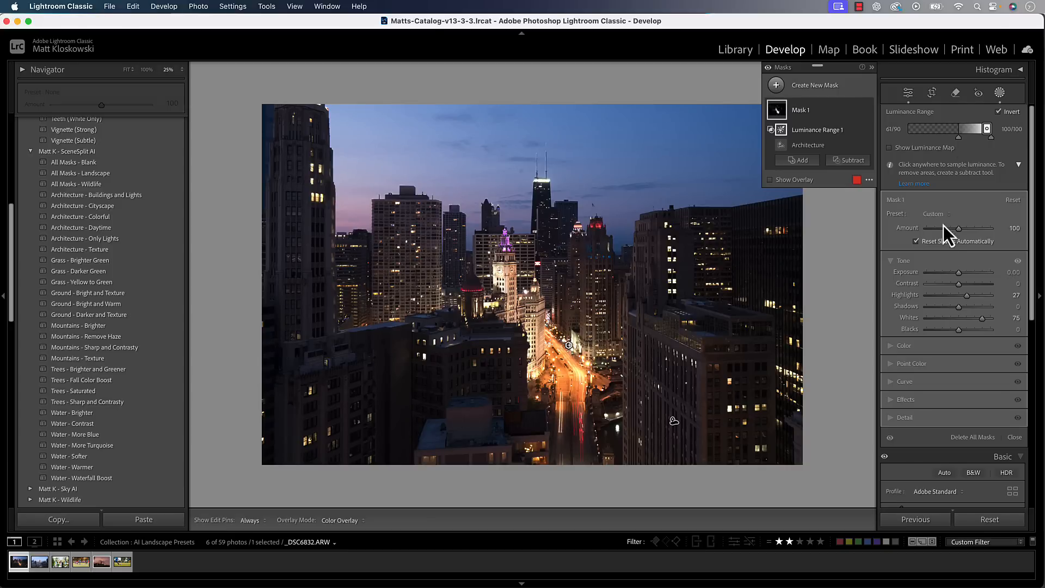
- Set the mask's exposure to 0.11, whites to 100 and highlights to 62, and widen its luminance range's lower limits to 44/90
{"action": "mouse_move", "coordinate": [961, 272]}
{"action": "left_mouse_down"}
{"action": "mouse_move", "coordinate": [980, 273]}
{"action": "mouse_move", "coordinate": [963, 274]}
{"action": "left_mouse_up"}
{"action": "left_click_drag", "start_coordinate": [982, 317], "coordinate": [979, 296]}
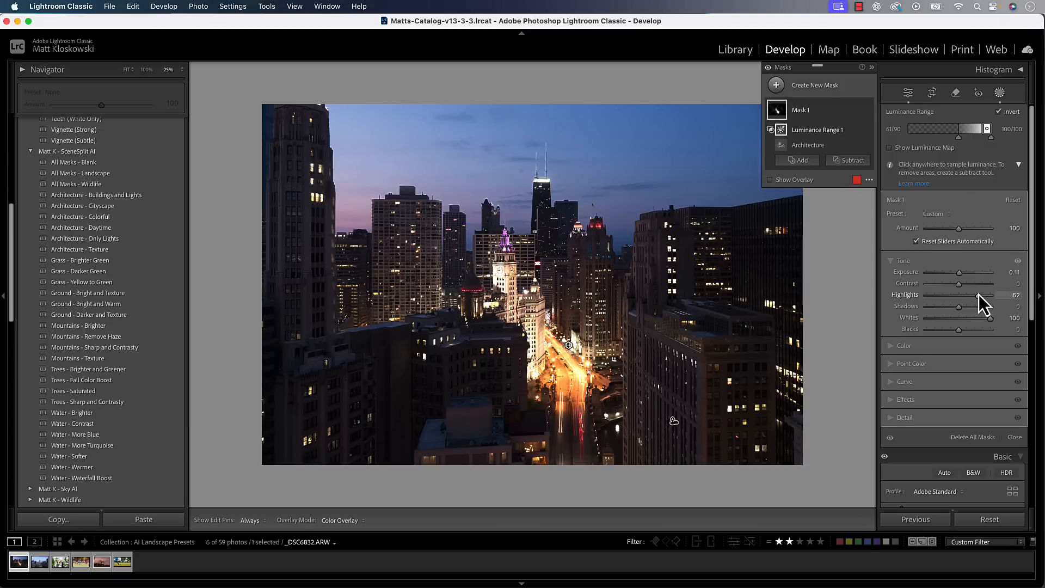
{"action": "left_click_drag", "start_coordinate": [955, 139], "coordinate": [947, 135]}
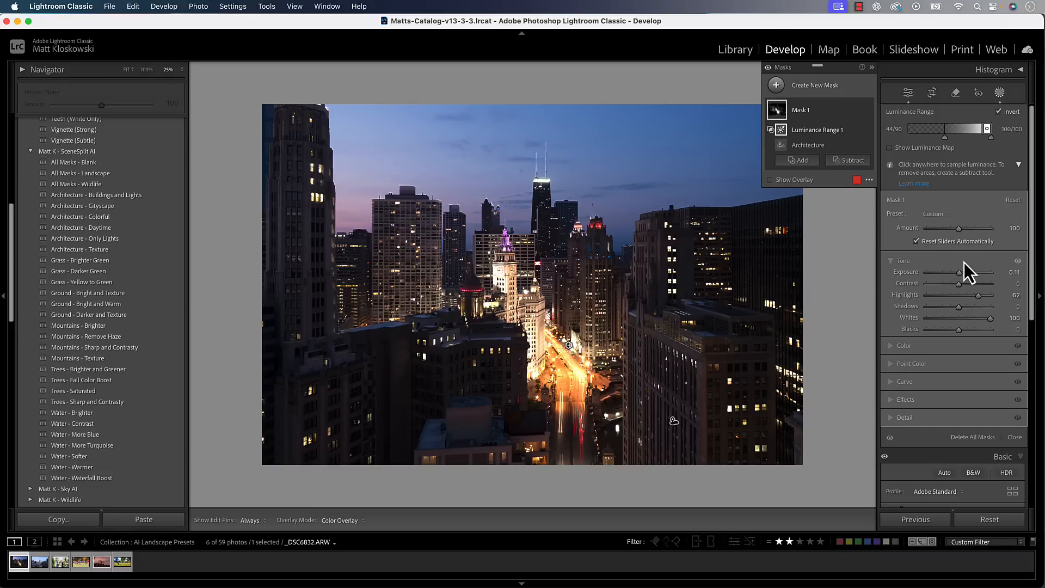
- Compare the city photo with and without the luminance-restricted Architecture mask by switching its visibility repeatedly
{"action": "left_click", "coordinate": [868, 110]}
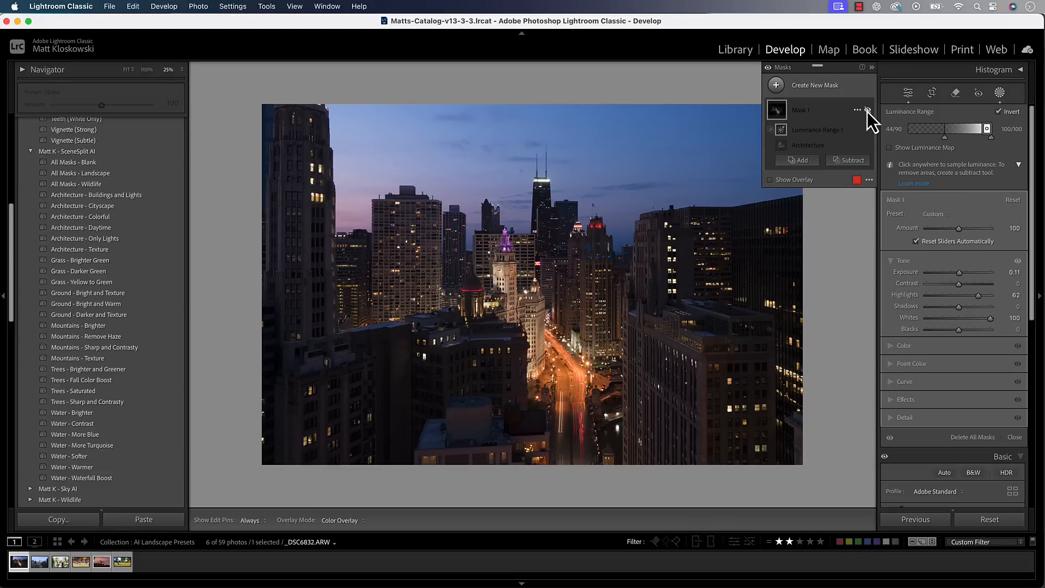
{"action": "left_click", "coordinate": [868, 110]}
{"action": "left_click", "coordinate": [868, 111]}
{"action": "left_click", "coordinate": [868, 110]}
{"action": "left_click", "coordinate": [868, 110]}
{"action": "left_click", "coordinate": [868, 110]}
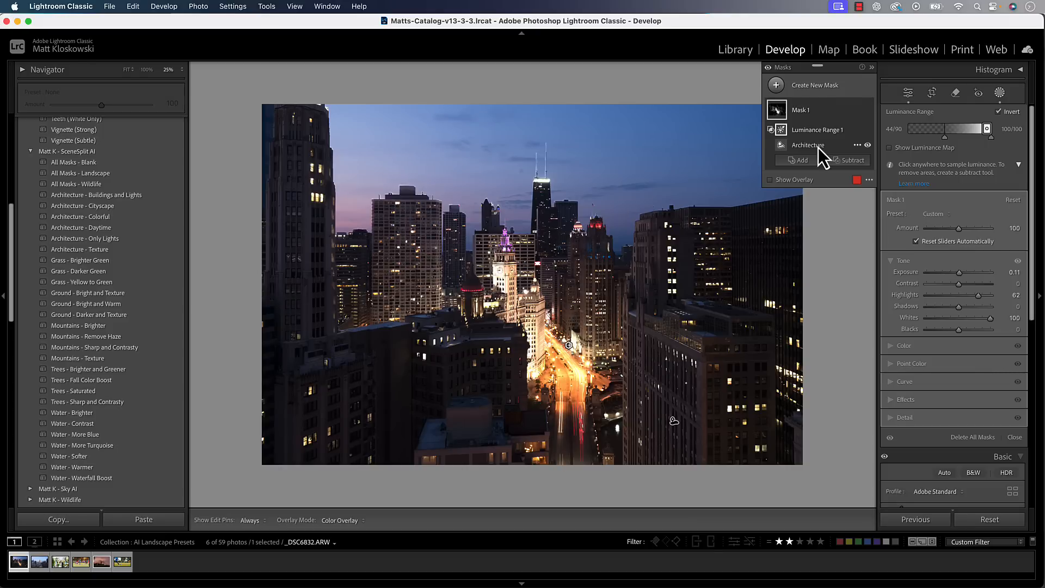
{"action": "left_click", "coordinate": [869, 111]}
{"action": "left_click", "coordinate": [868, 111]}
{"action": "left_click", "coordinate": [868, 110]}
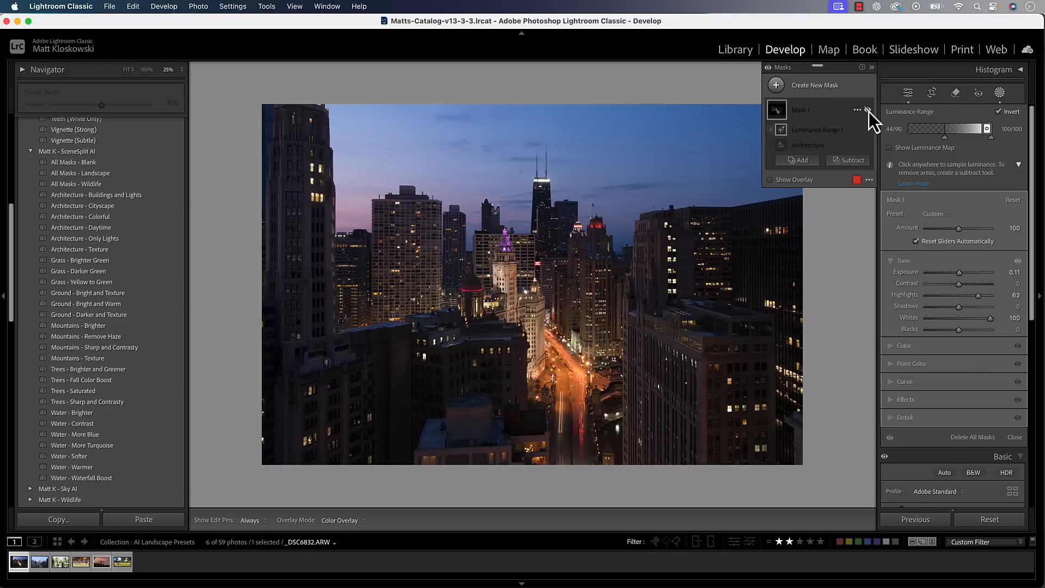
{"action": "left_click", "coordinate": [868, 110]}
{"action": "left_click", "coordinate": [868, 110]}
{"action": "left_click", "coordinate": [868, 110]}
{"action": "left_click", "coordinate": [868, 111]}
{"action": "left_click", "coordinate": [869, 111]}
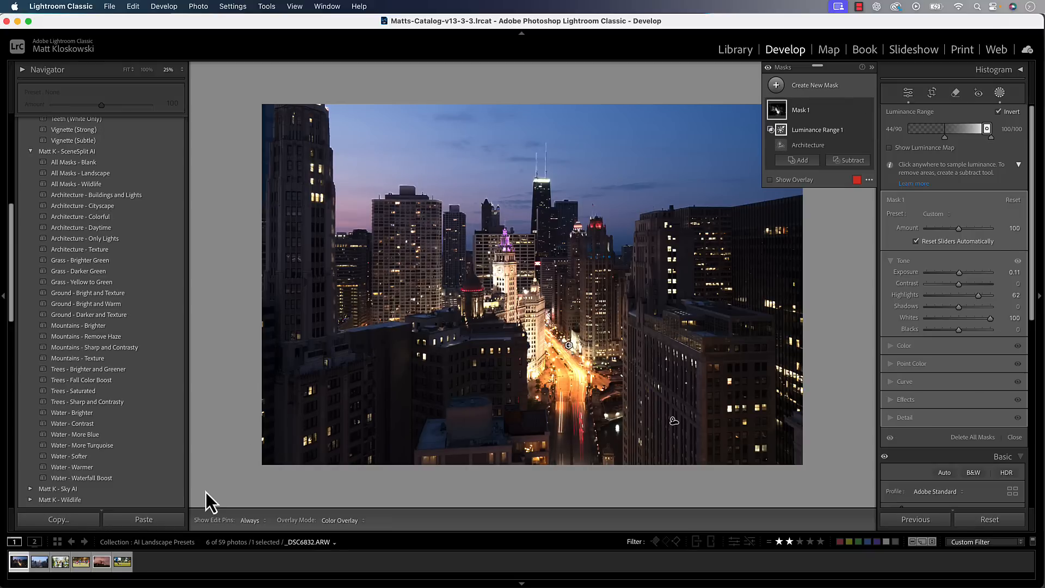
- Open the soccer photo AdobeStock_256402693.jpeg and create three separate landscape masks for Sky, Vegetation and Natural Ground
{"action": "left_click", "coordinate": [123, 561]}
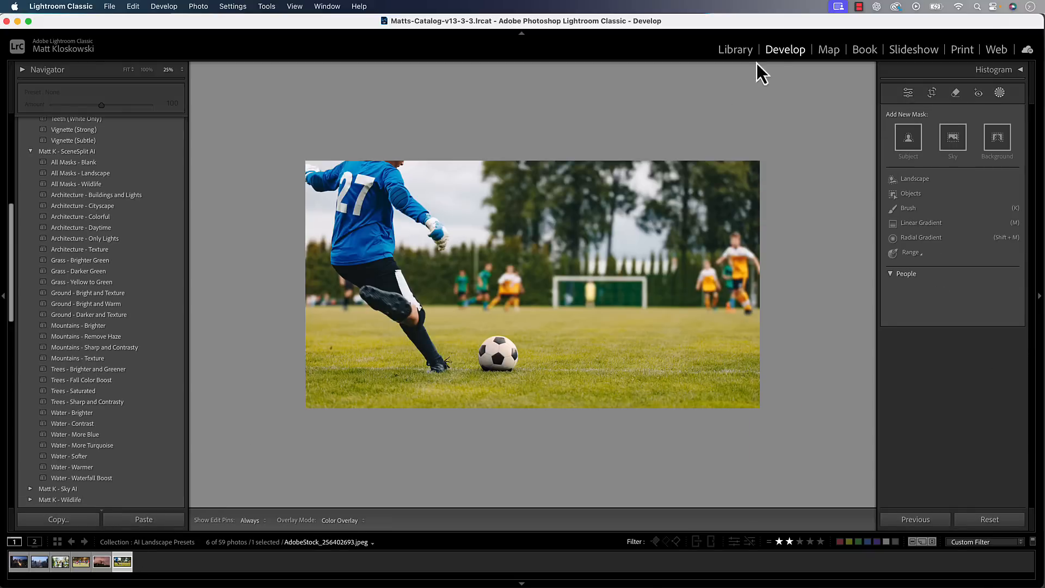
{"action": "left_click", "coordinate": [911, 178]}
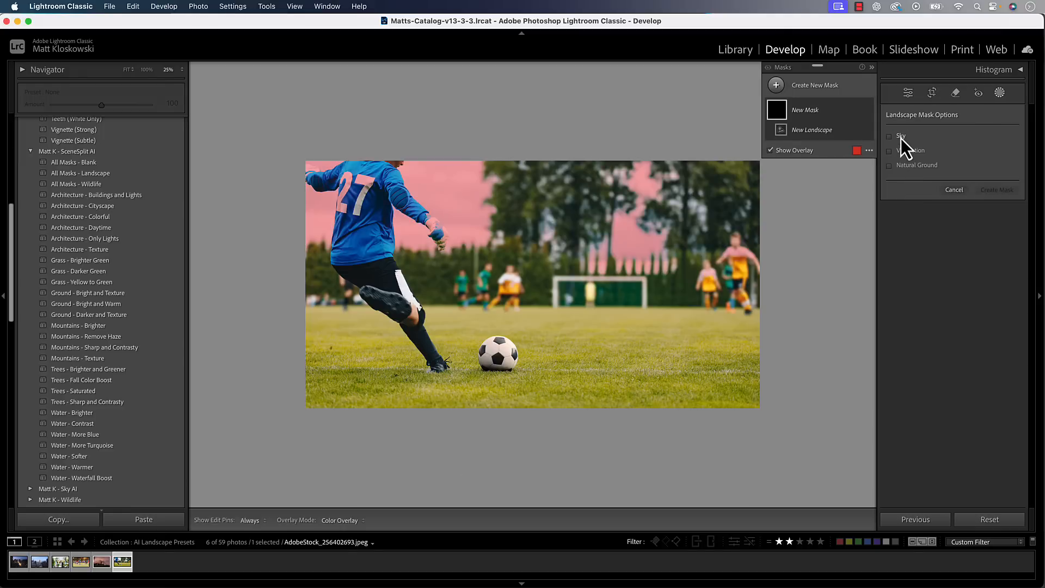
{"action": "left_click", "coordinate": [901, 137]}
{"action": "left_click", "coordinate": [911, 152]}
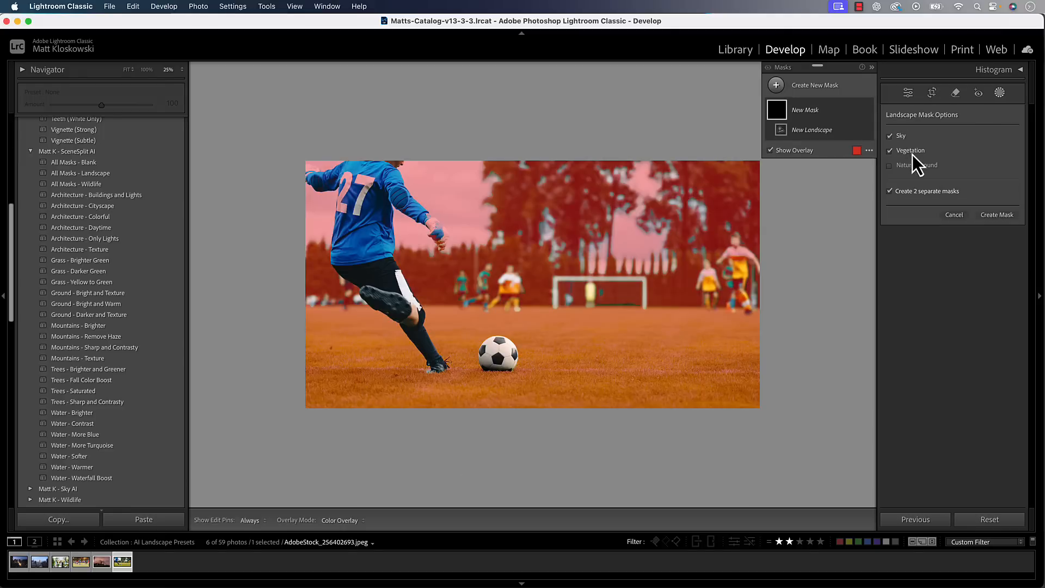
{"action": "left_click", "coordinate": [910, 168]}
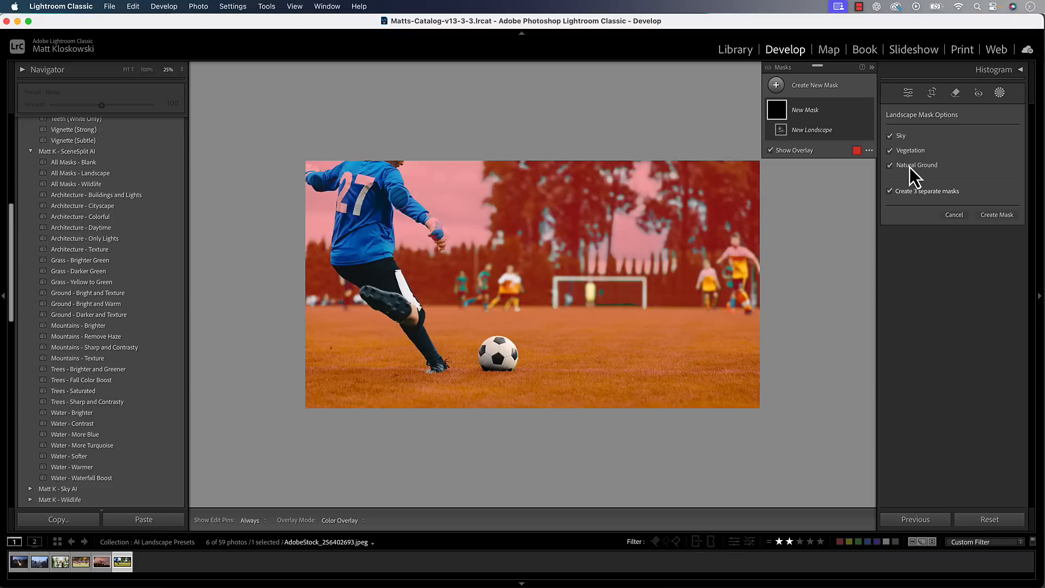
{"action": "left_click", "coordinate": [996, 215]}
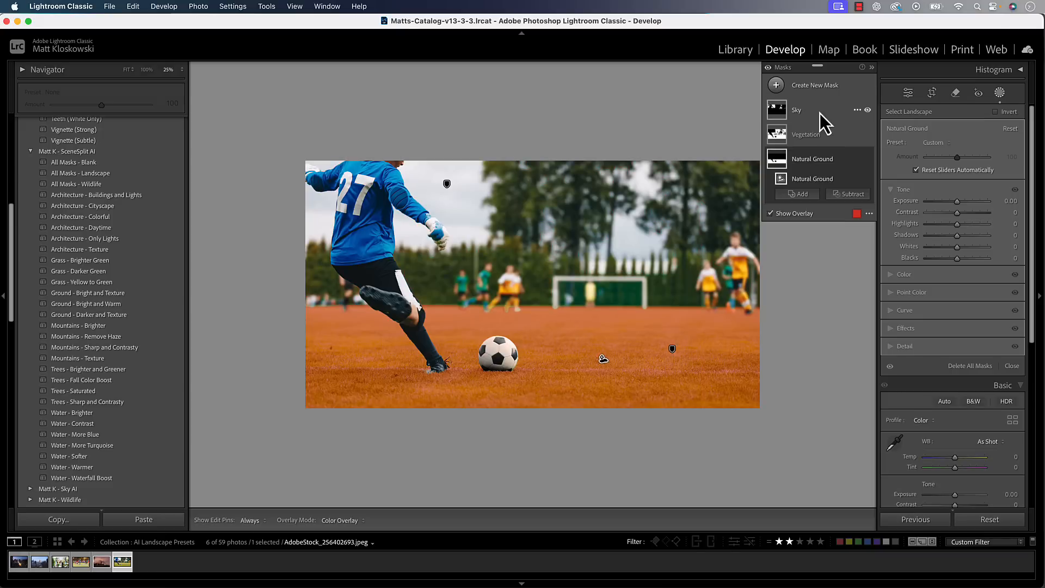
- Create a subject mask of the soccer player and set its exposure to 0.44
{"action": "left_click", "coordinate": [812, 86]}
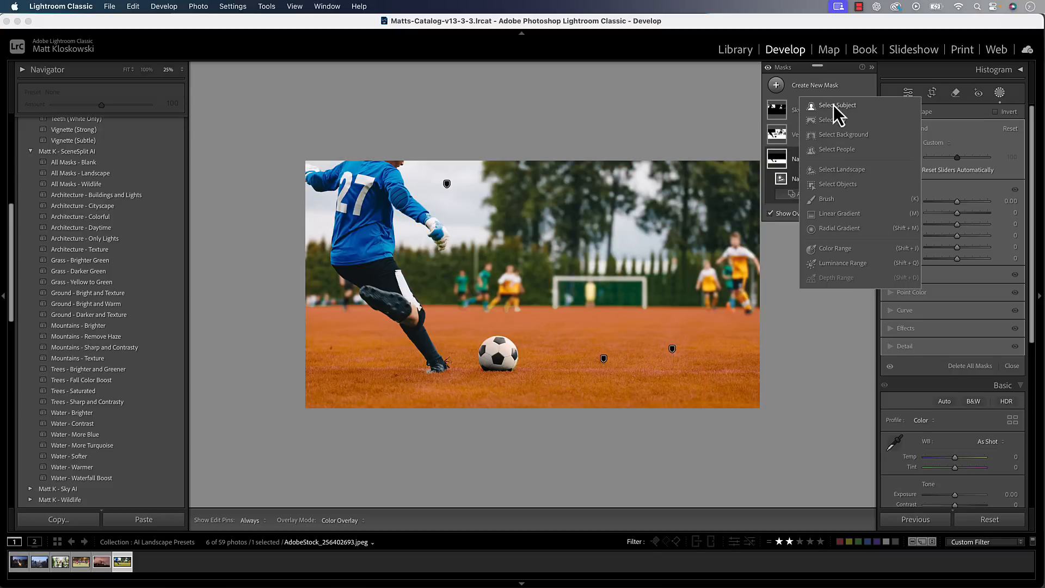
{"action": "left_click", "coordinate": [834, 105]}
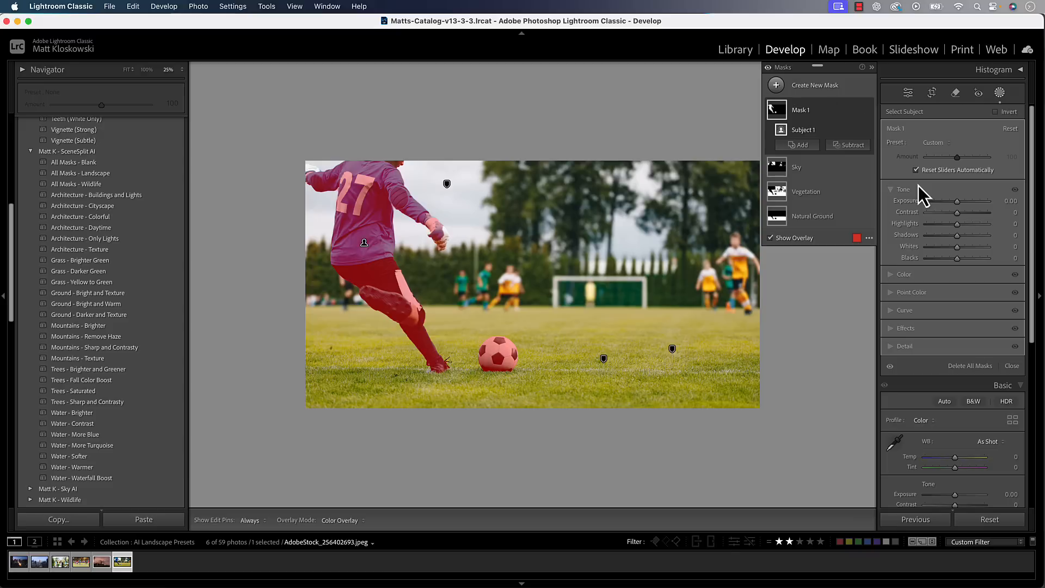
{"action": "left_click_drag", "start_coordinate": [957, 201], "coordinate": [961, 203]}
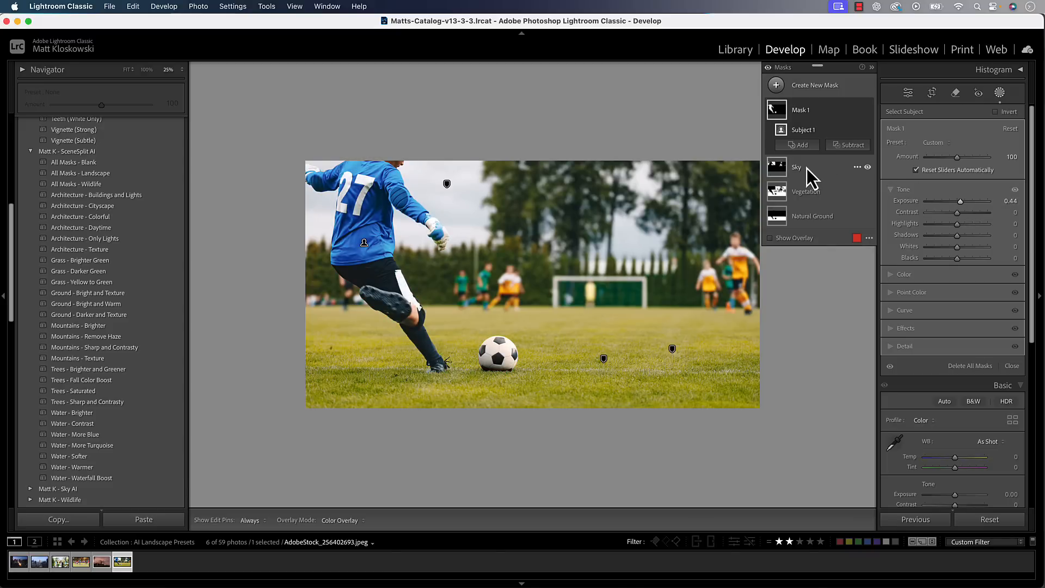
- Subtract the sky from the Vegetation mask and set the mask's exposure to 0.13
{"action": "left_click", "coordinate": [802, 193]}
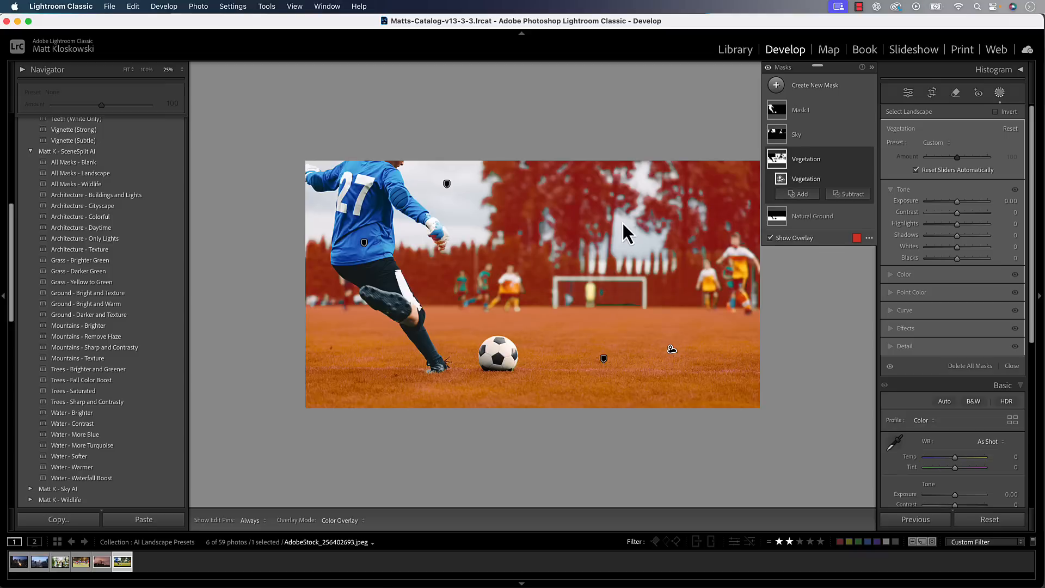
{"action": "left_click", "coordinate": [852, 196]}
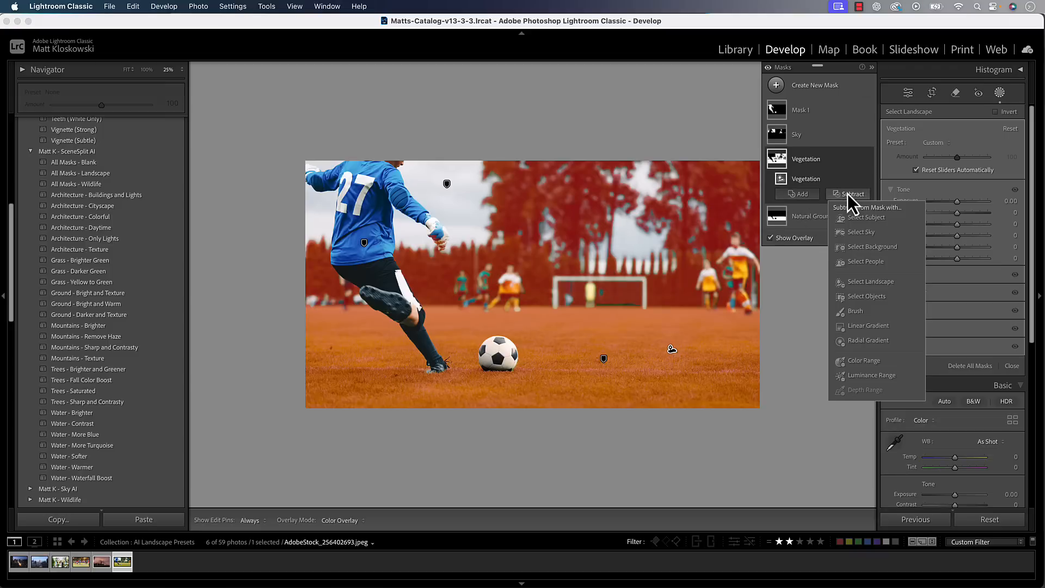
{"action": "left_click", "coordinate": [858, 234]}
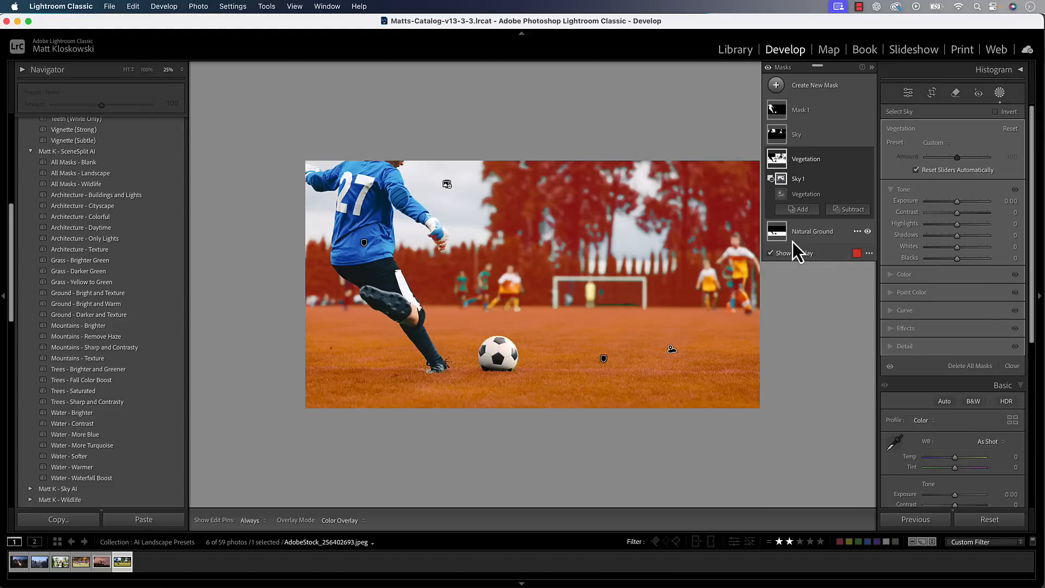
{"action": "left_click_drag", "start_coordinate": [962, 201], "coordinate": [965, 201]}
{"action": "mouse_move", "coordinate": [784, 174]}
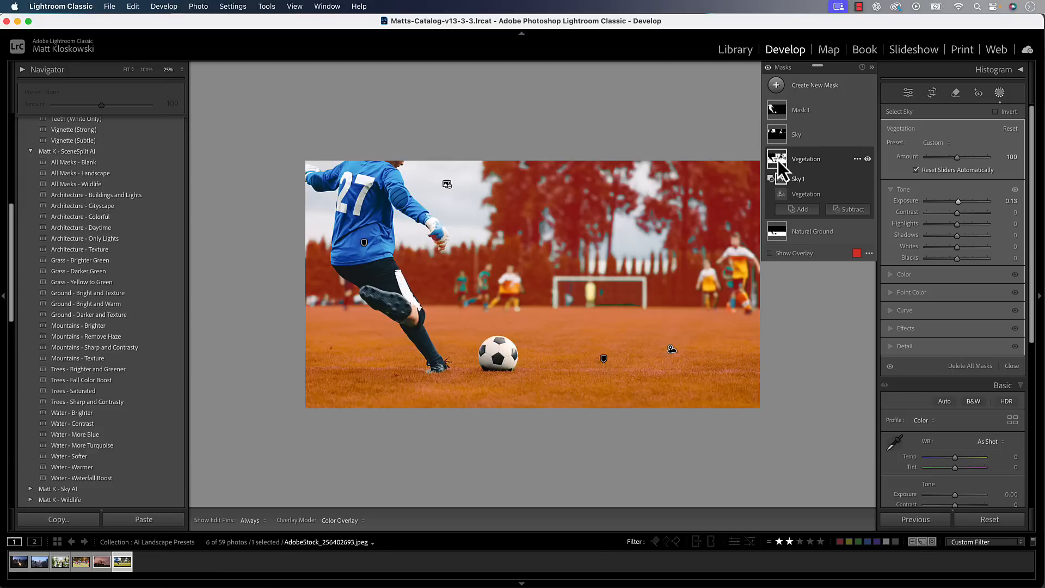
- Subtract the Natural Ground landscape area from the Vegetation mask
{"action": "mouse_move", "coordinate": [781, 241]}
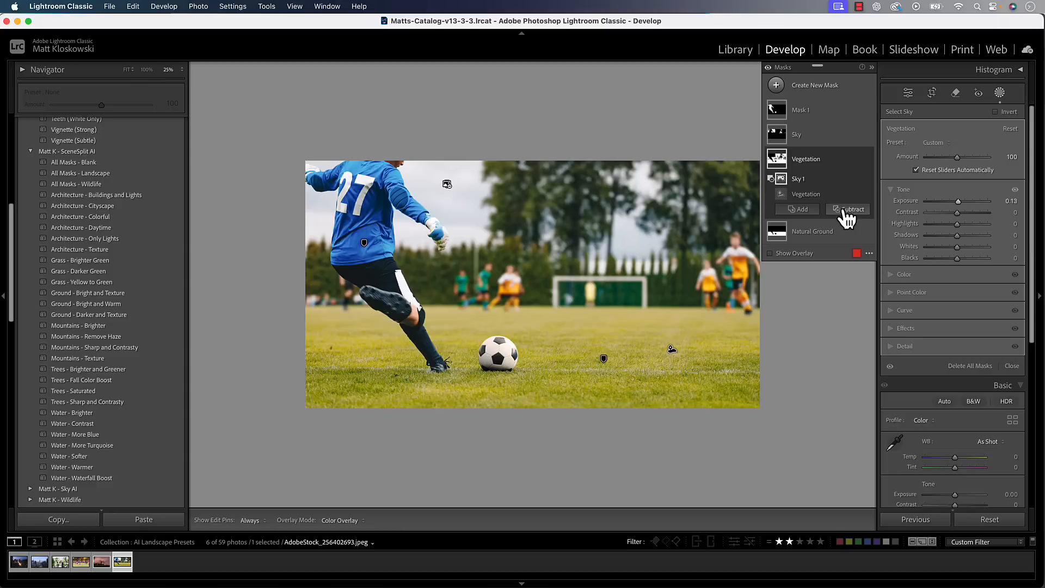
{"action": "left_click", "coordinate": [847, 217]}
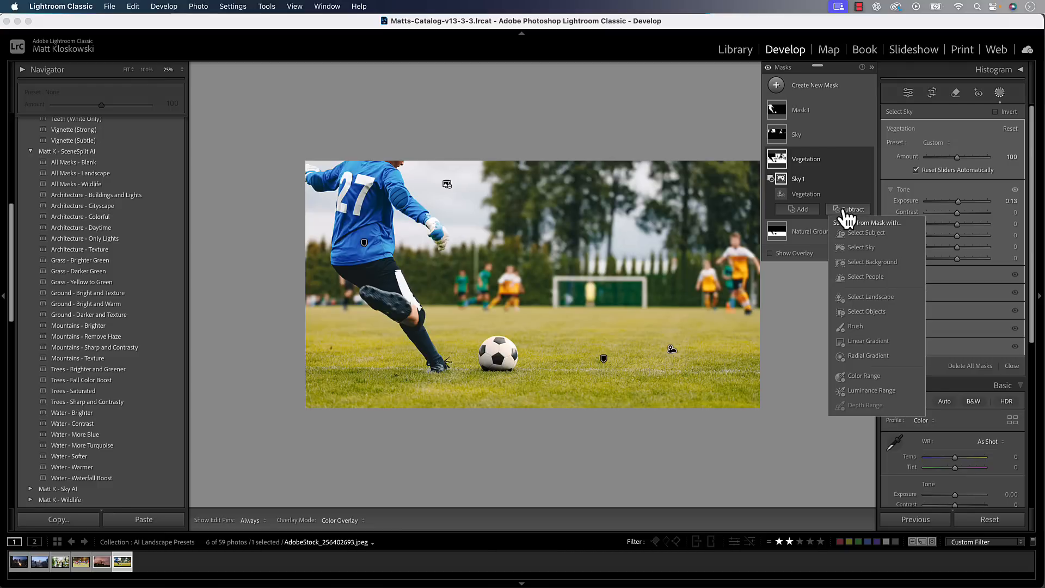
{"action": "left_click", "coordinate": [862, 301]}
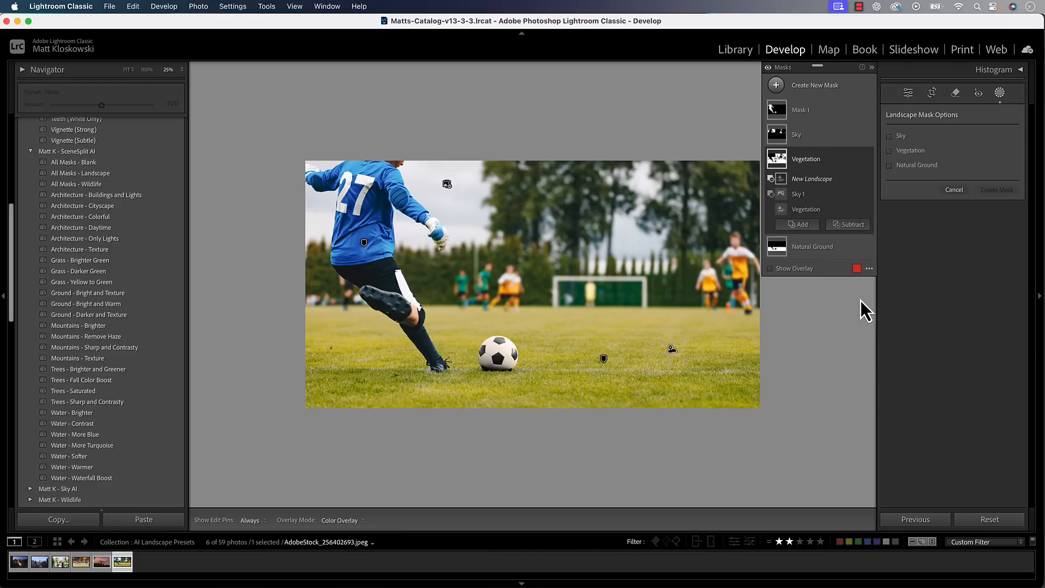
{"action": "left_click", "coordinate": [913, 166]}
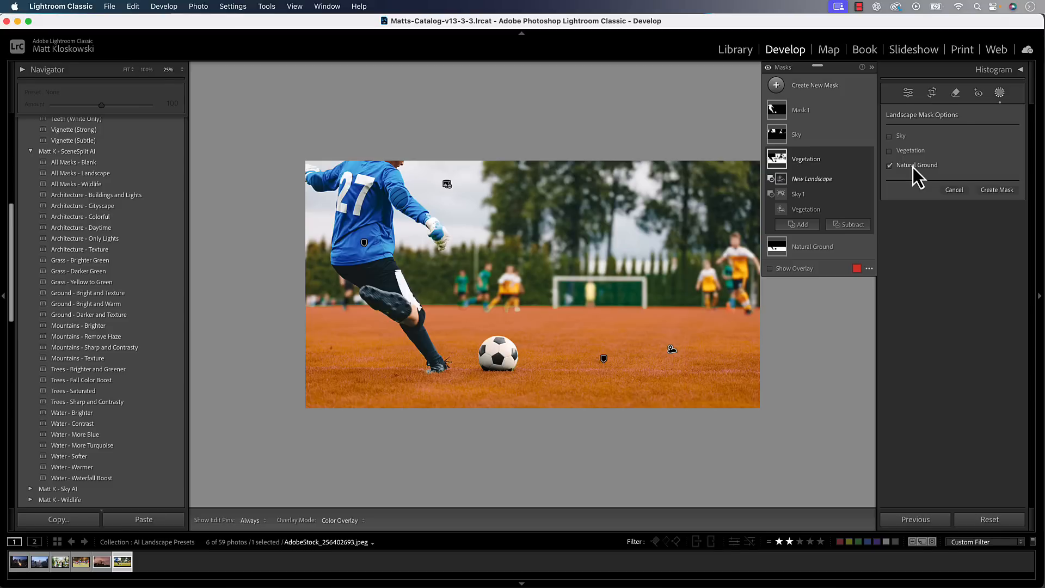
{"action": "left_click", "coordinate": [989, 191]}
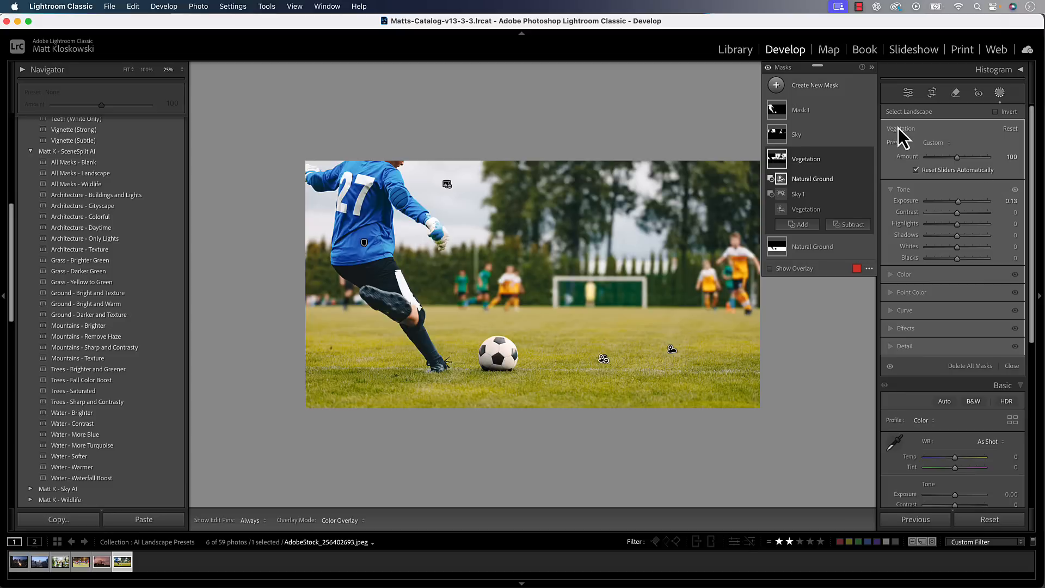
- Select the separate Natural Ground mask and set its exposure to -0.26
{"action": "mouse_move", "coordinate": [774, 163]}
{"action": "left_click_drag", "start_coordinate": [959, 205], "coordinate": [953, 202]}
{"action": "left_click", "coordinate": [774, 243]}
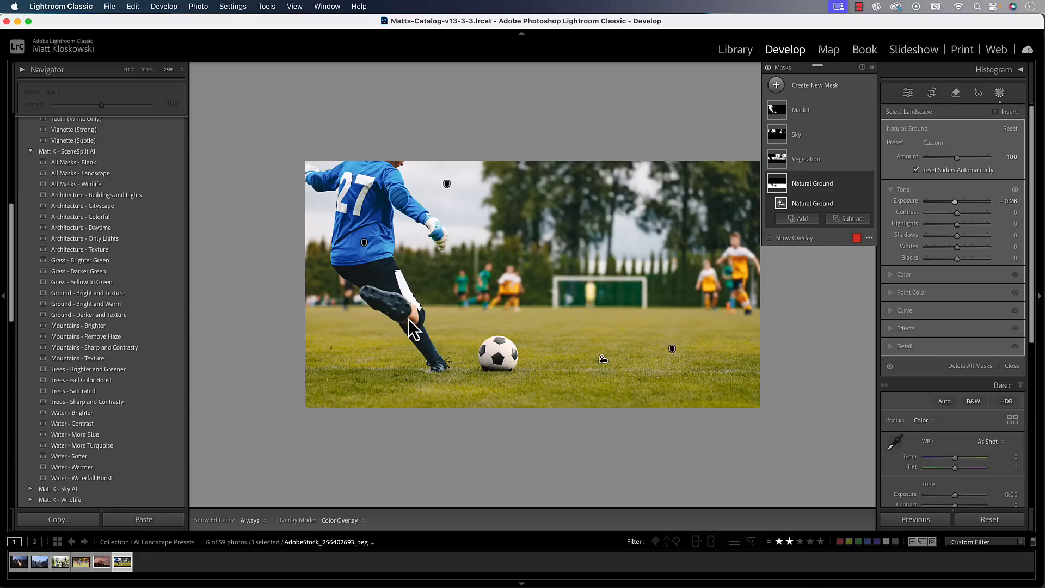
- Open the wedding photo AdobeStock_159781855.jpeg, enlarge the couple, and apply the Texture Hair preset from the Adaptive: Portrait group
{"action": "left_click", "coordinate": [59, 563]}
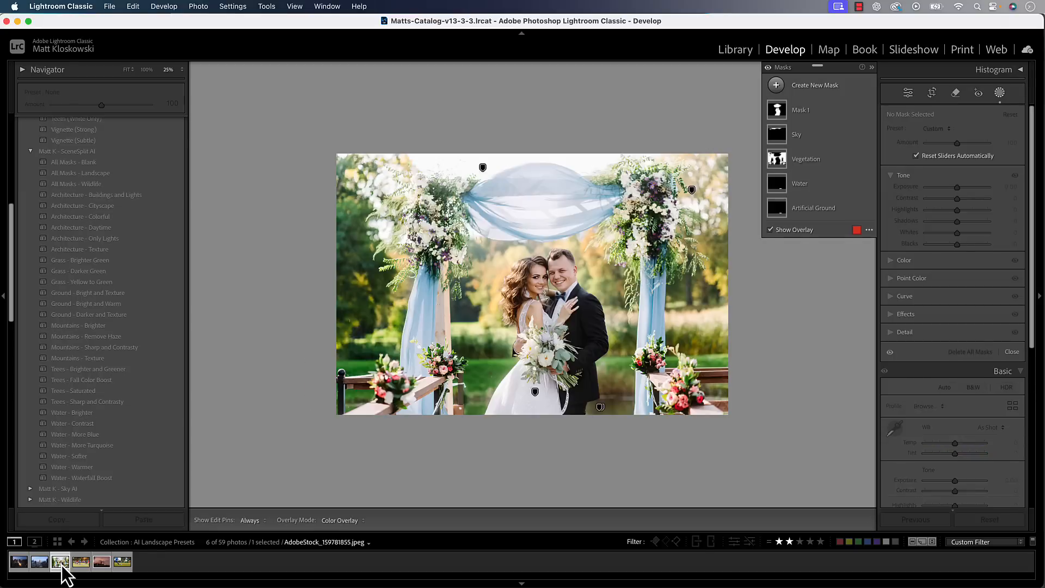
{"action": "key", "text": "super+equal"}
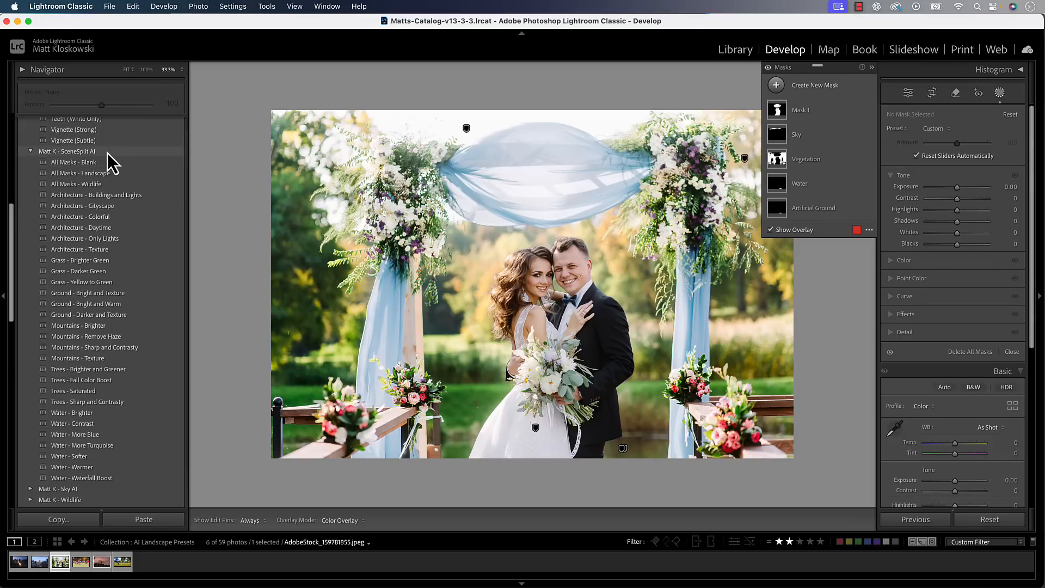
{"action": "scroll", "coordinate": [106, 153], "scroll_direction": "down", "scroll_amount": 3}
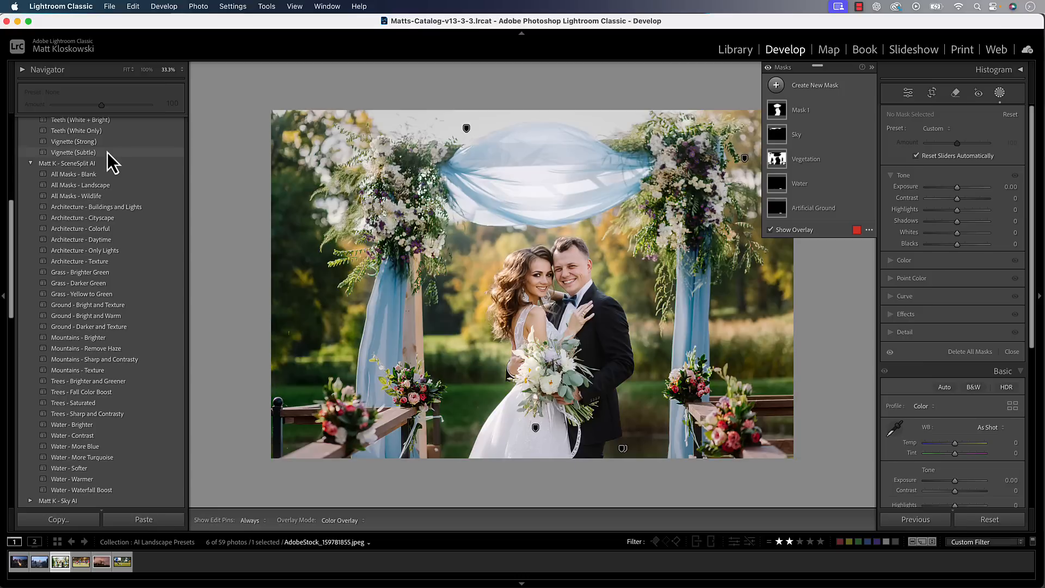
{"action": "scroll", "coordinate": [166, 386], "scroll_direction": "down", "scroll_amount": 7}
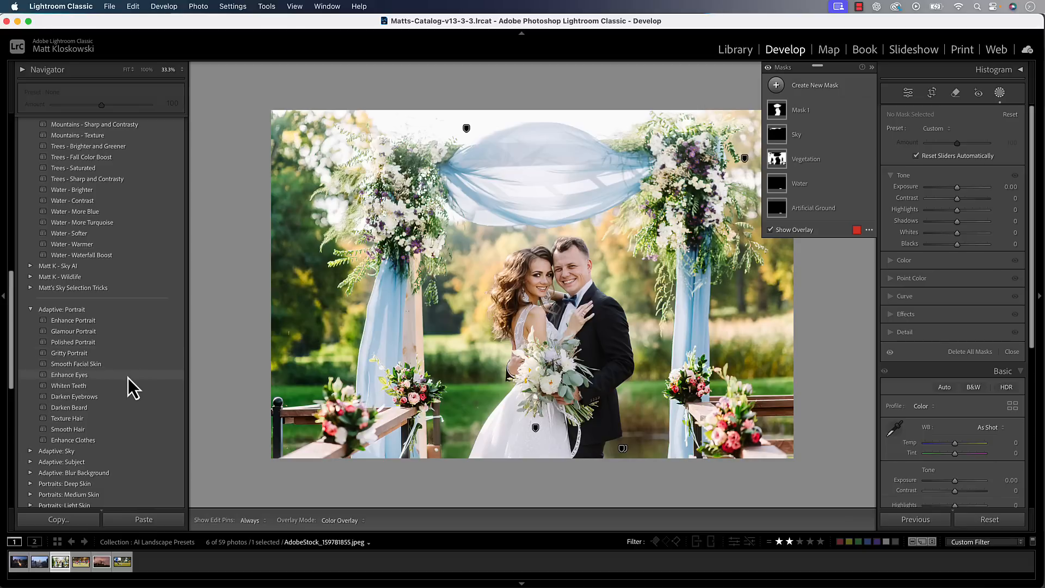
{"action": "key", "text": "z"}
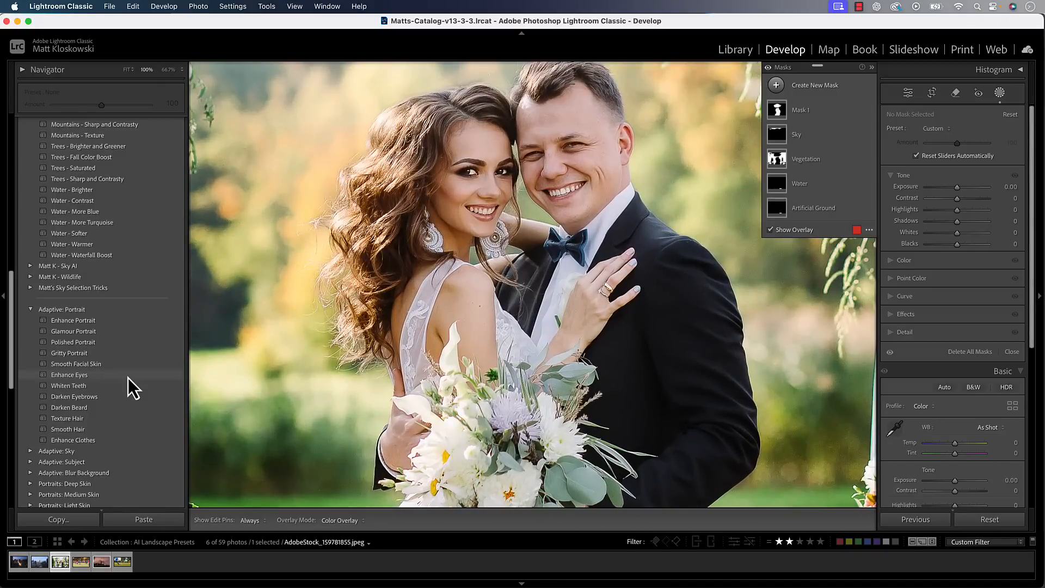
{"action": "left_click", "coordinate": [114, 418]}
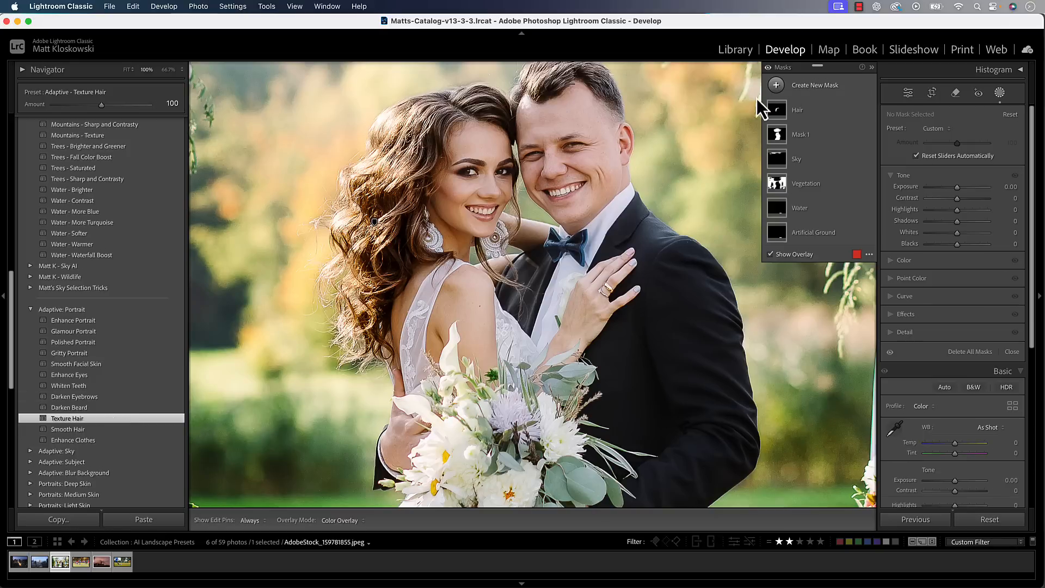
- Apply the All Masks (Full Retouch) preset from the Portrait AI group to the wedding photo
{"action": "mouse_move", "coordinate": [771, 111]}
{"action": "scroll", "coordinate": [167, 317], "scroll_direction": "up", "scroll_amount": 10}
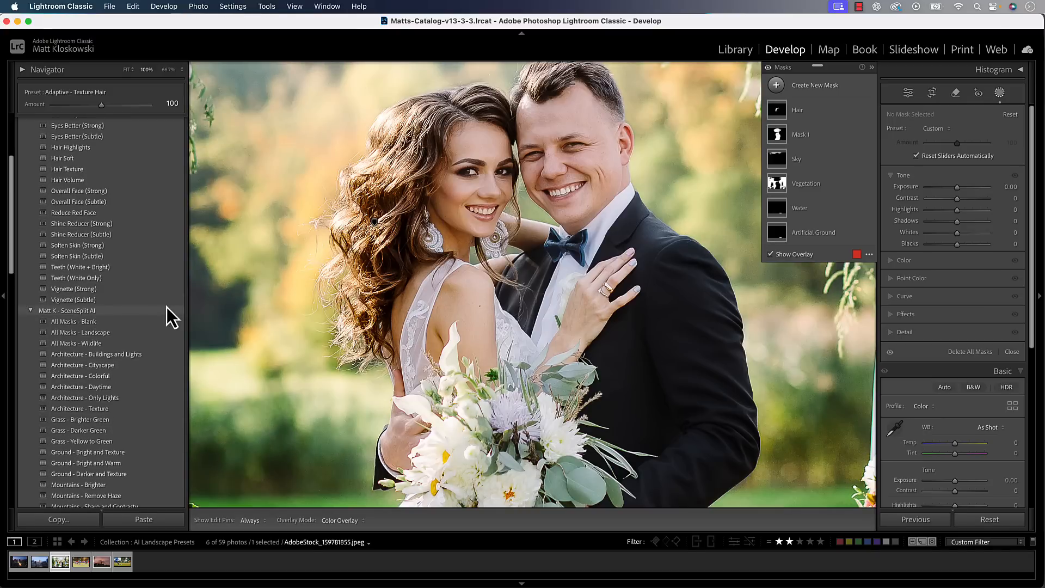
{"action": "scroll", "coordinate": [167, 308], "scroll_direction": "up", "scroll_amount": 2}
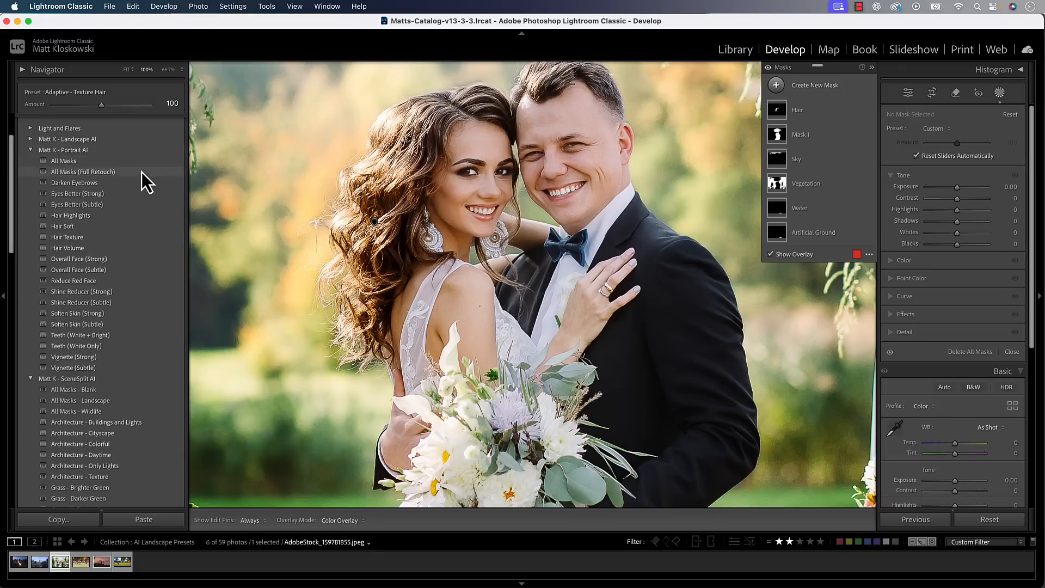
{"action": "left_click", "coordinate": [142, 172]}
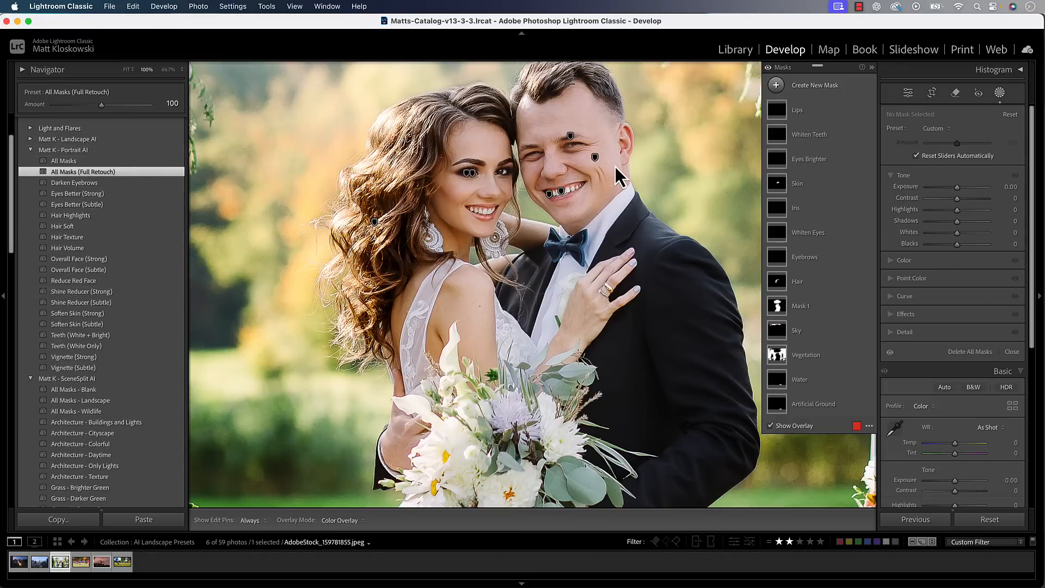